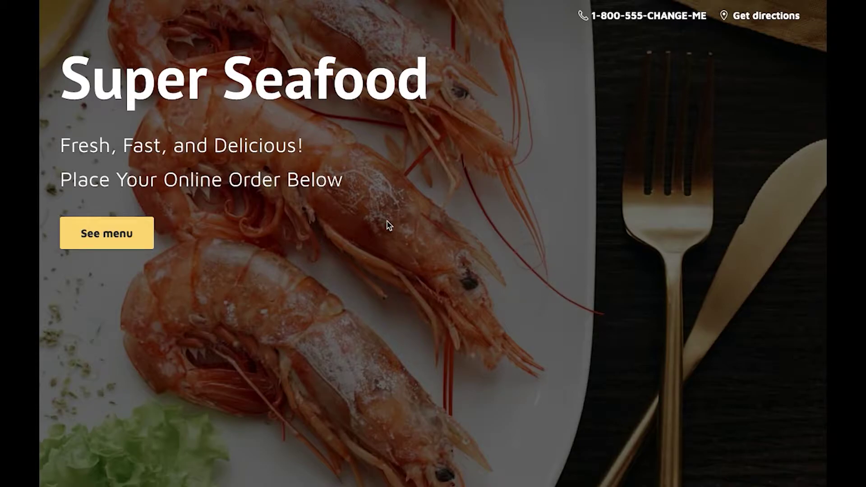
# Step: Look over the storefront's home banner, contact phone number and product listings
pyautogui.scroll(-8, 406, 286)
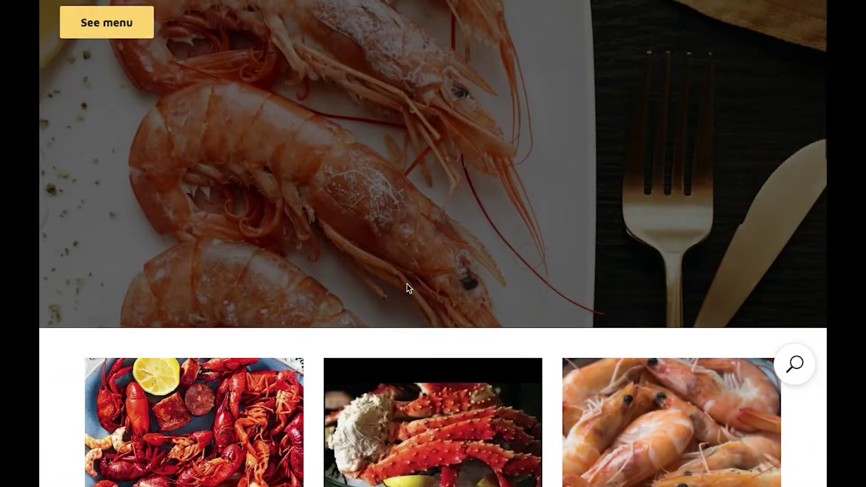
pyautogui.scroll(-8, 407, 288)
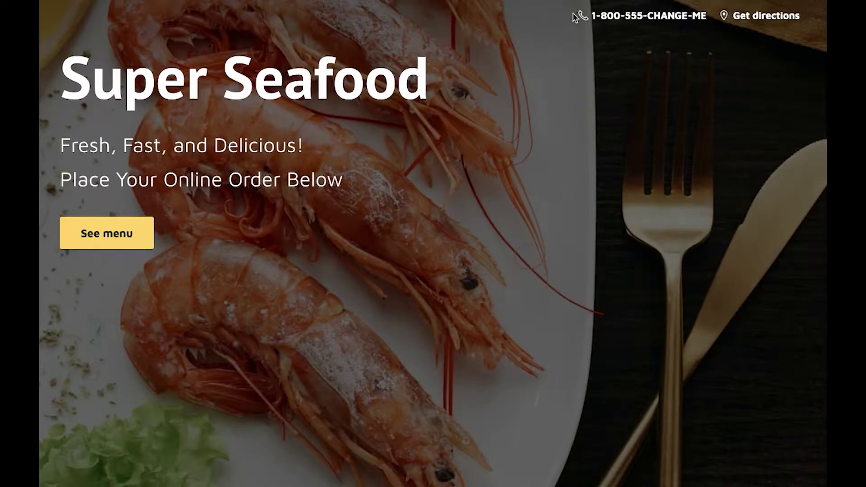
pyautogui.moveTo(590, 16); pyautogui.dragTo(702, 16)
pyautogui.scroll(-3, 444, 155)
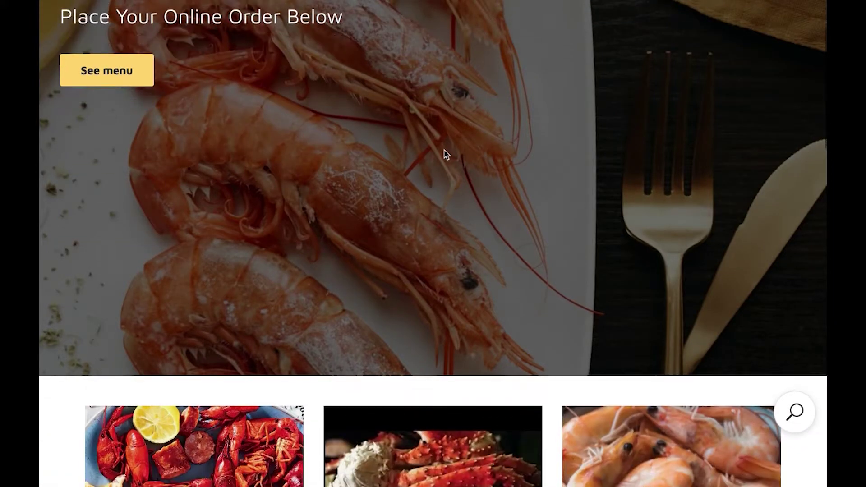
pyautogui.scroll(-7, 445, 155)
pyautogui.scroll(-2, 445, 154)
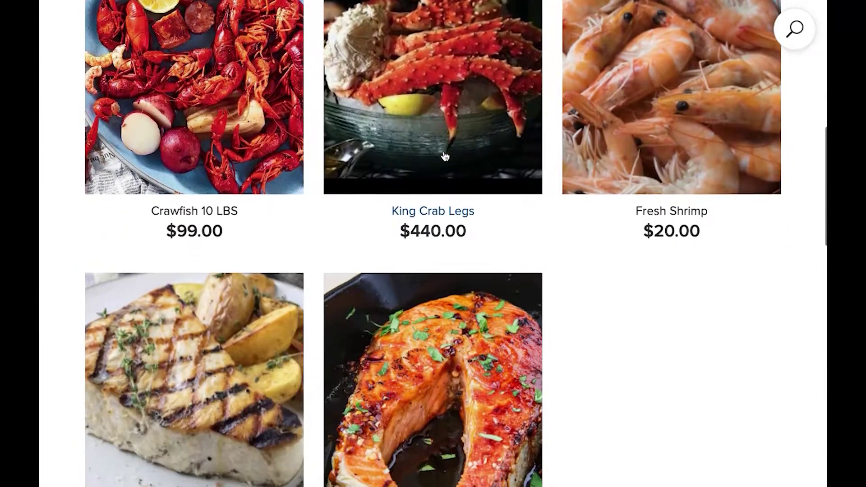
pyautogui.scroll(-2, 445, 156)
pyautogui.press('Home')
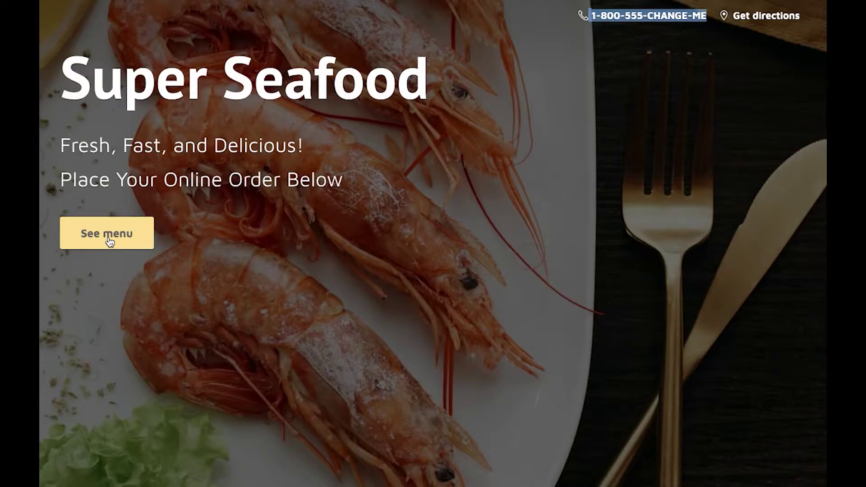
# Step: Jump to the menu from the home banner, and examine the store title, tagline and product catalog
pyautogui.click(109, 241)
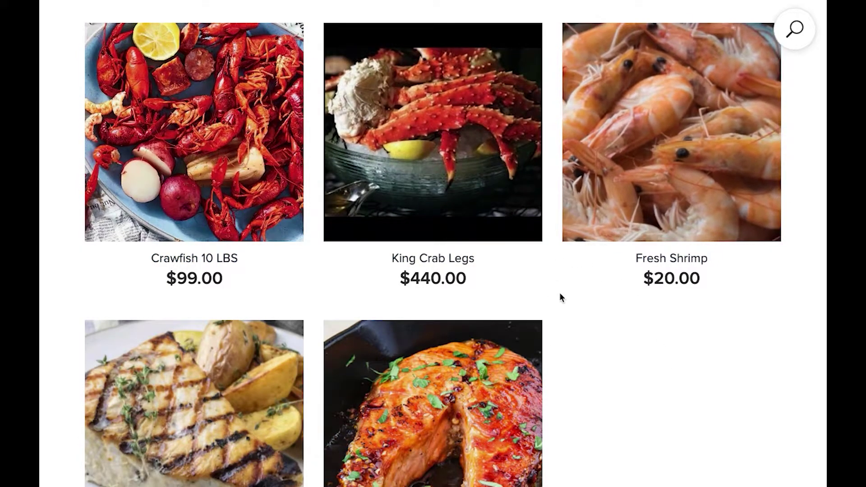
pyautogui.scroll(2, 613, 328)
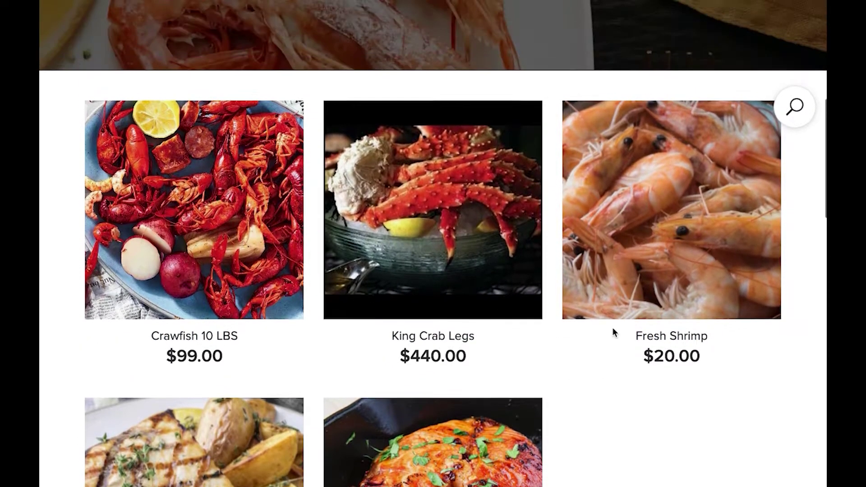
pyautogui.scroll(6, 614, 332)
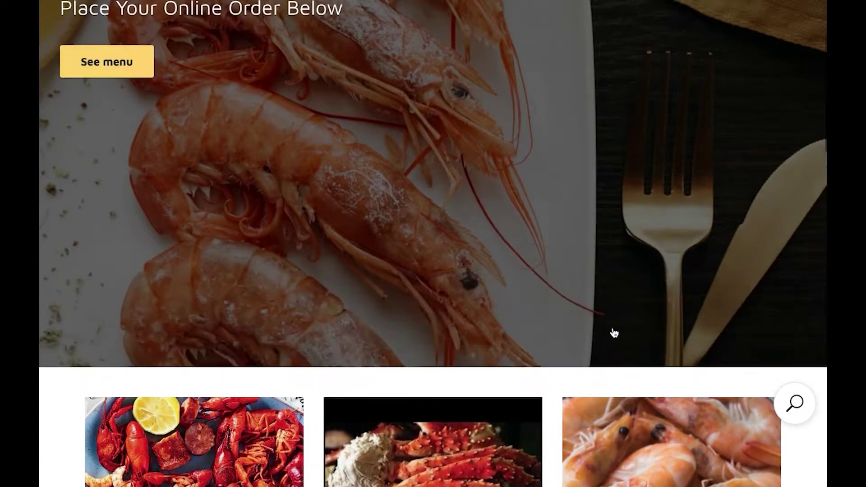
pyautogui.scroll(3, 614, 333)
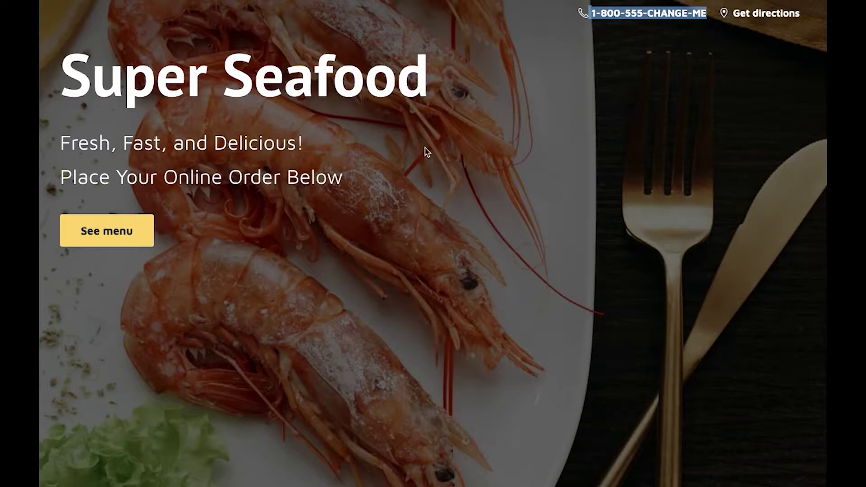
pyautogui.tripleClick(120, 77)
pyautogui.moveTo(59, 144); pyautogui.dragTo(345, 194)
pyautogui.scroll(-10, 345, 193)
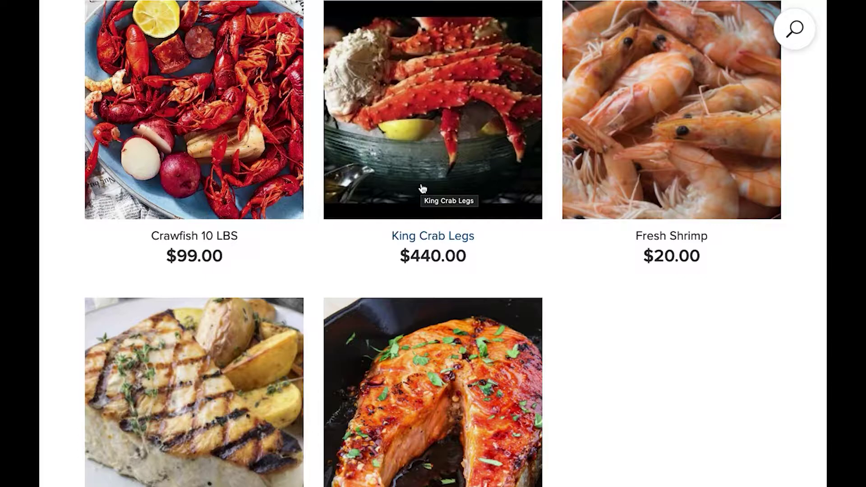
pyautogui.scroll(10, 423, 189)
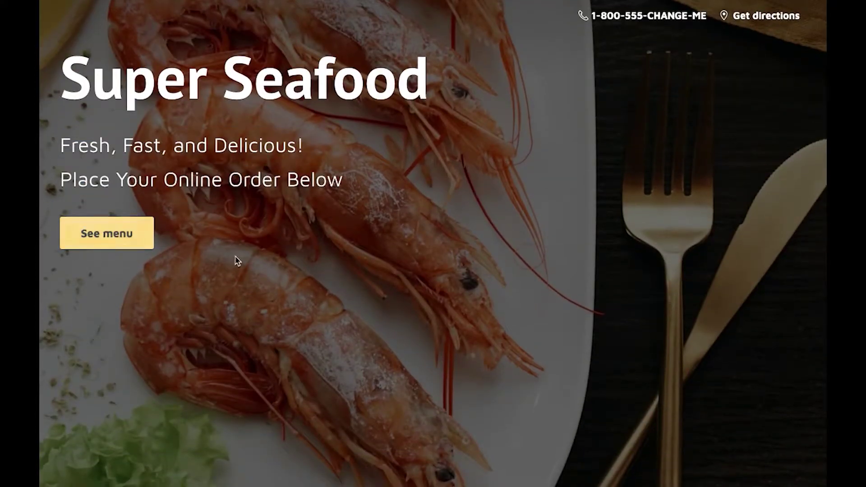
# Step: Open the Crawfish 10 LBS product from the menu and view both of its photos
pyautogui.click(111, 241)
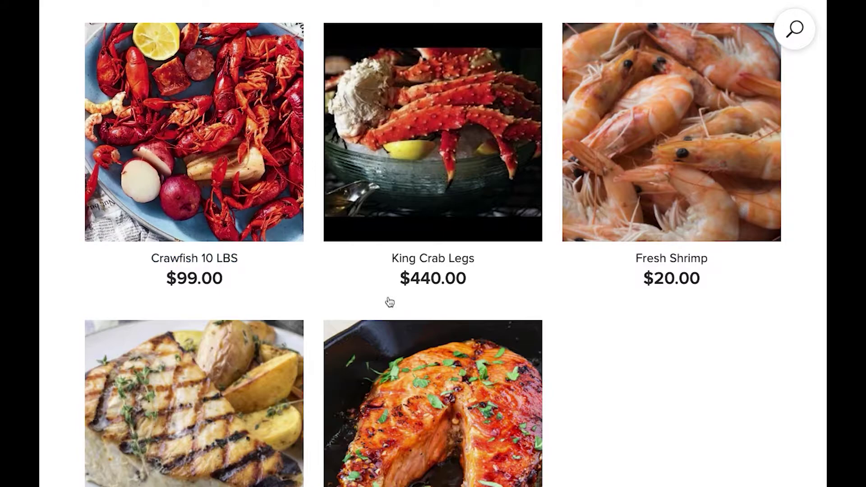
pyautogui.click(204, 158)
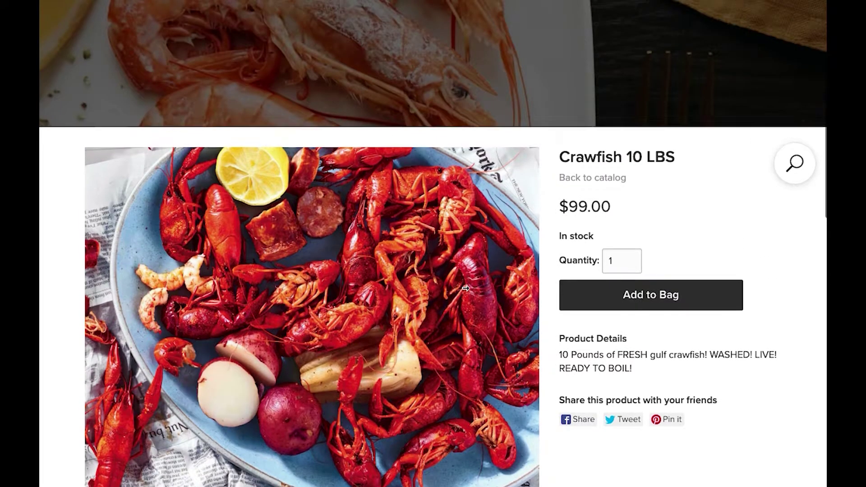
pyautogui.scroll(-2, 465, 288)
pyautogui.click(386, 442)
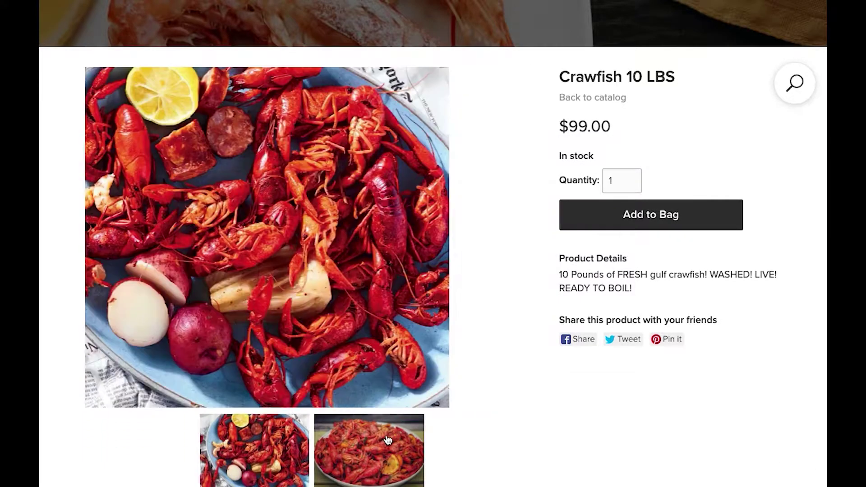
pyautogui.click(298, 448)
pyautogui.click(370, 449)
pyautogui.click(296, 448)
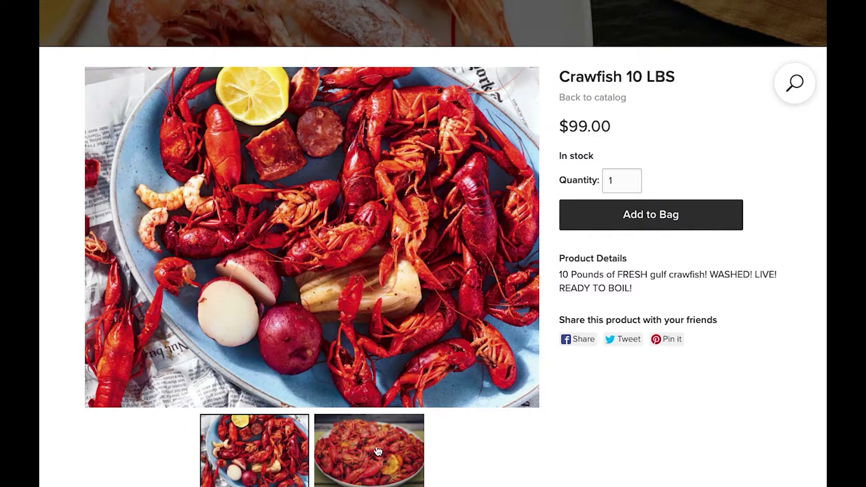
# Step: Examine the product's name, price and details, and the Why Choose Us, testimonial and About Us sections of the page
pyautogui.moveTo(567, 76); pyautogui.dragTo(701, 78)
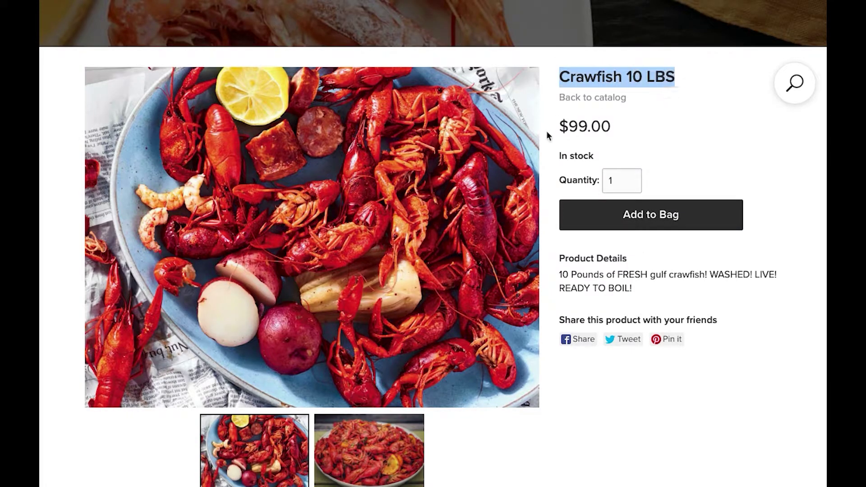
pyautogui.click(564, 126)
pyautogui.moveTo(563, 258); pyautogui.dragTo(670, 287)
pyautogui.click(670, 287)
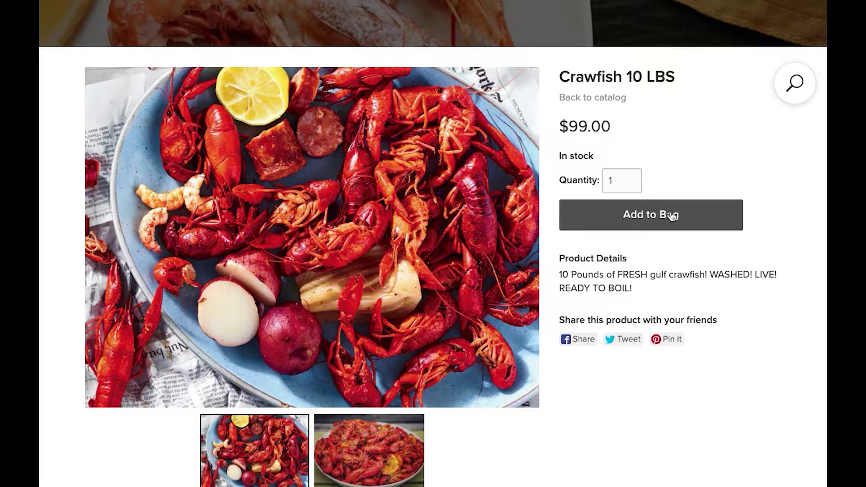
pyautogui.scroll(-12, 566, 271)
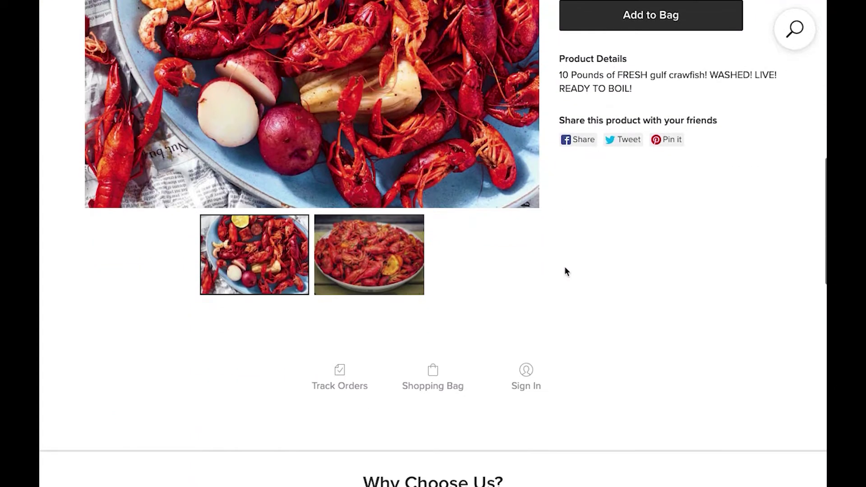
pyautogui.moveTo(209, 132); pyautogui.dragTo(312, 235)
pyautogui.scroll(-11, 310, 266)
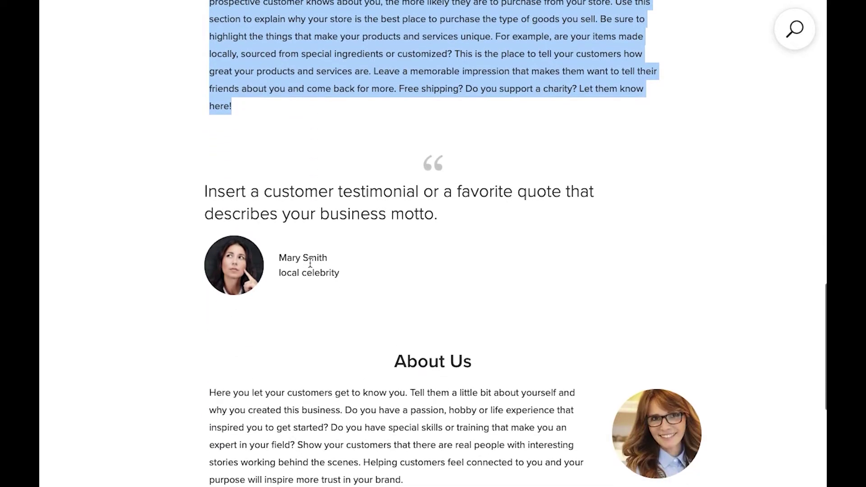
pyautogui.scroll(20, 310, 264)
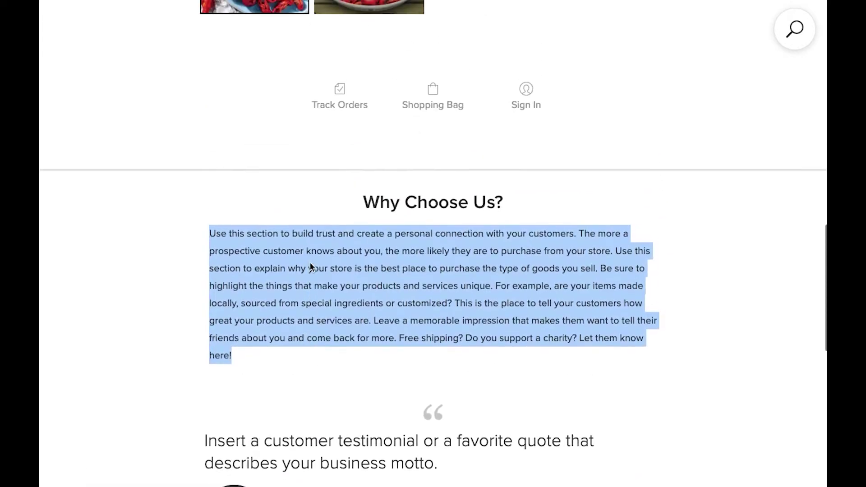
pyautogui.scroll(-5, 311, 266)
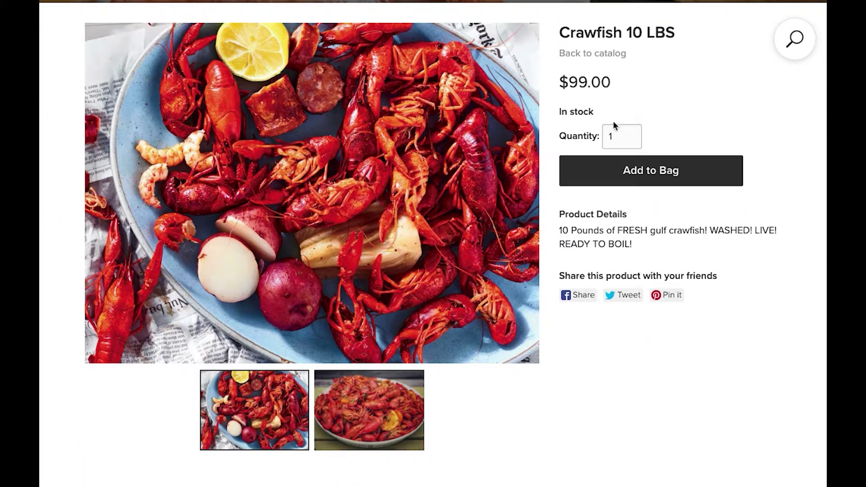
# Step: Add one Crawfish 10 LBS to the bag and go to the checkout
pyautogui.moveTo(569, 83); pyautogui.dragTo(613, 82)
pyautogui.click(662, 171)
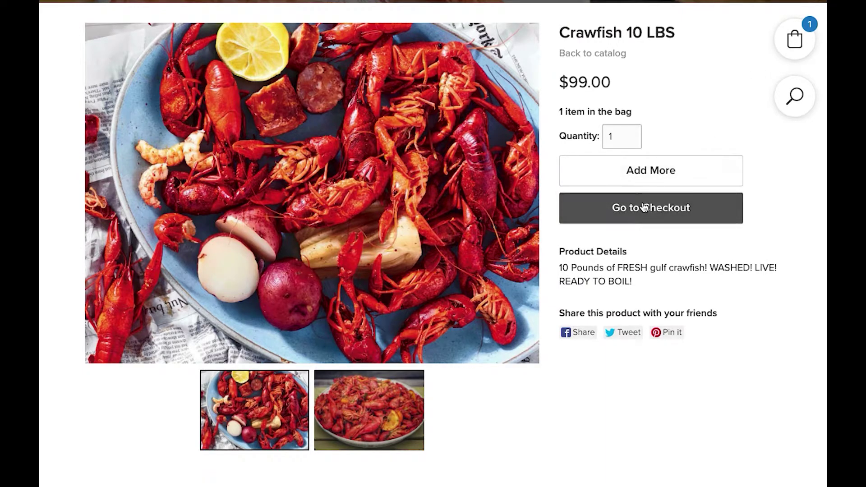
pyautogui.click(633, 209)
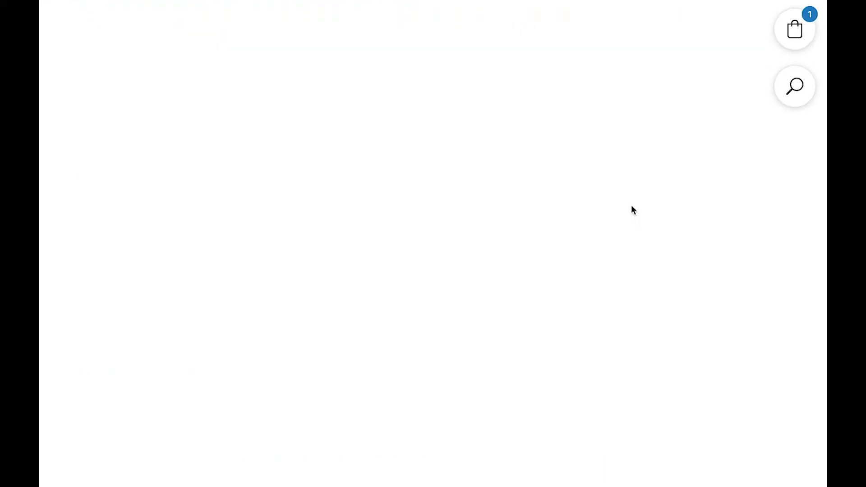
pyautogui.scroll(1, 654, 207)
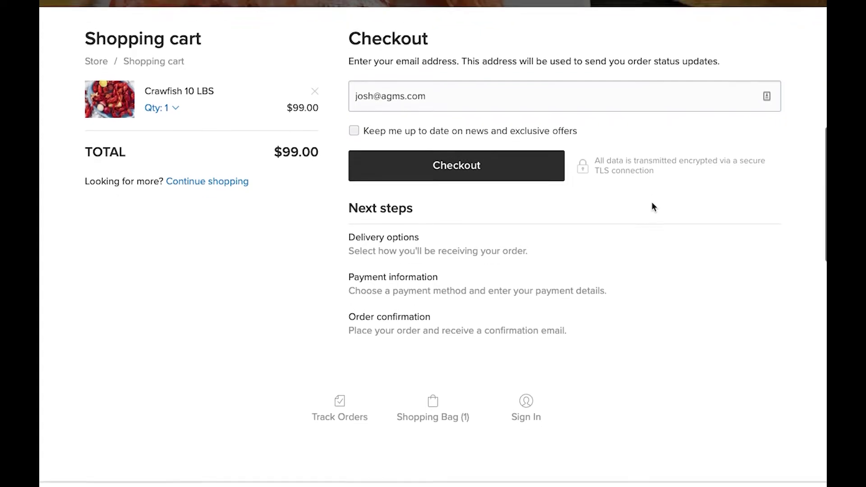
# Step: Check the prefilled order-update email address and proceed with the checkout
pyautogui.click(441, 85)
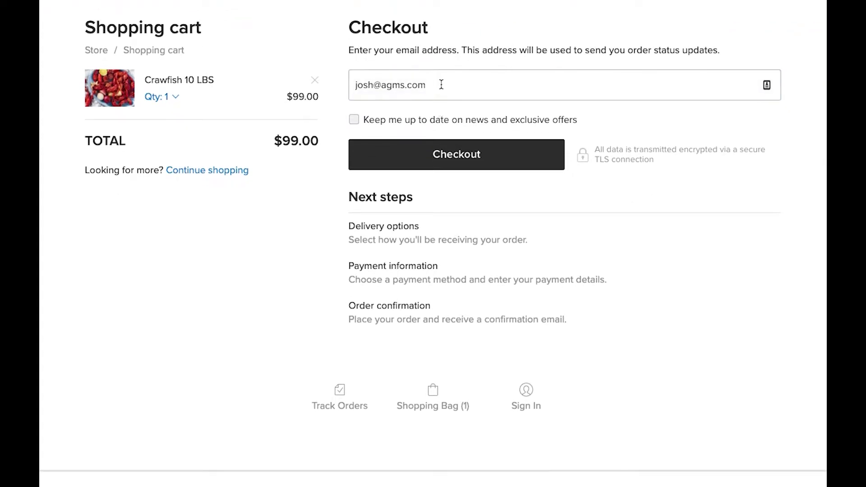
pyautogui.moveTo(428, 85); pyautogui.dragTo(349, 85)
pyautogui.click(679, 268)
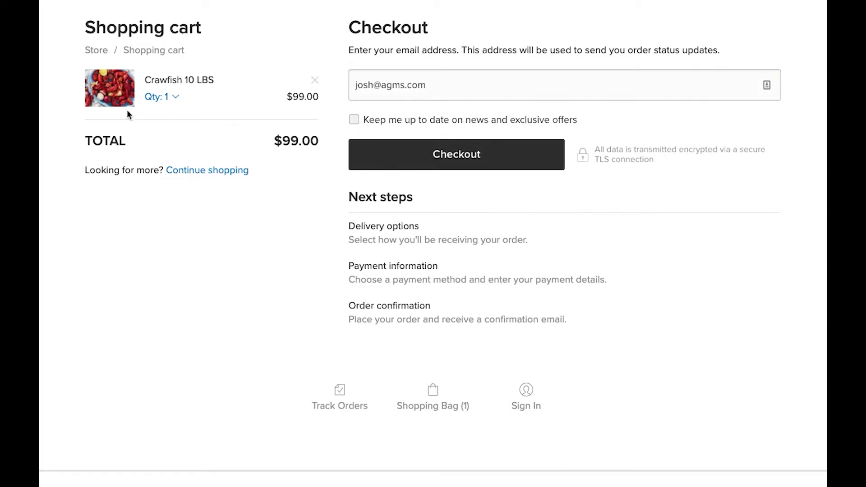
pyautogui.click(438, 162)
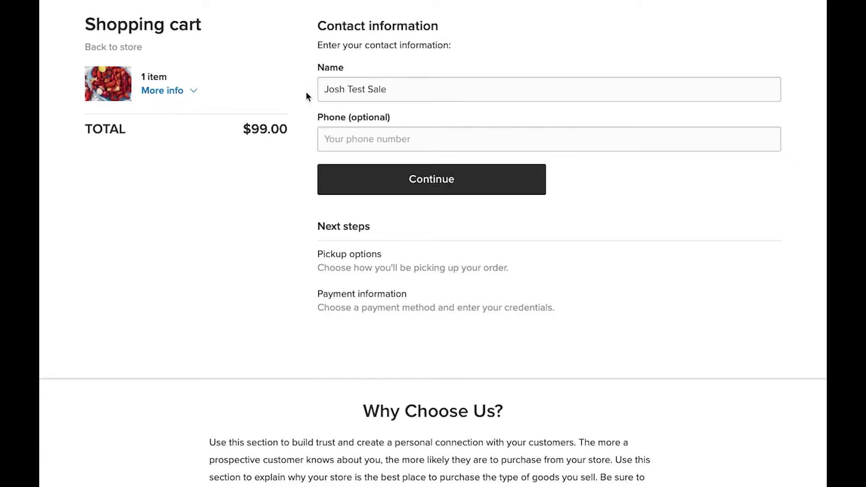
# Step: Keep the prefilled contact name, leave the optional phone empty, and continue to the pickup options
pyautogui.moveTo(319, 117); pyautogui.dragTo(395, 126)
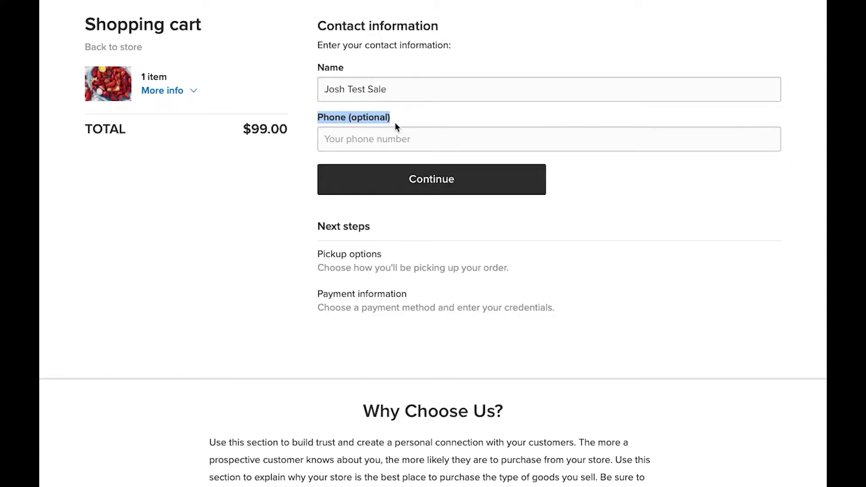
pyautogui.click(595, 196)
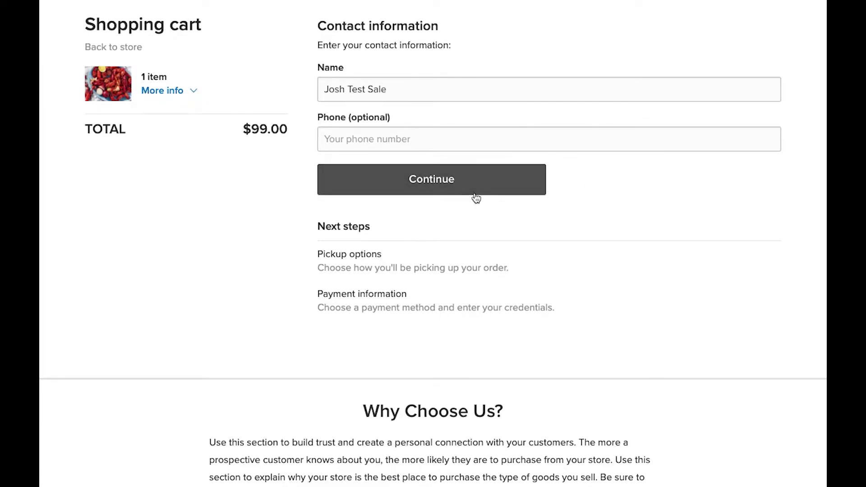
pyautogui.click(443, 191)
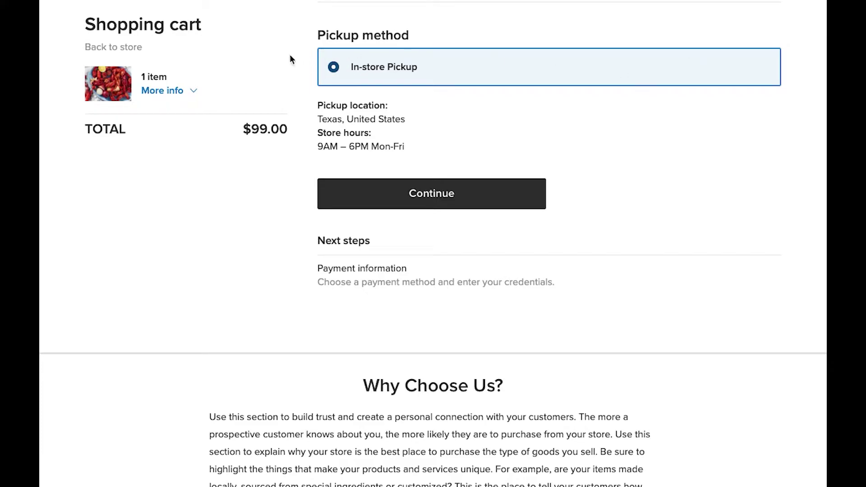
# Step: Review the pickup location and store hours, and continue to payment with In-store Pickup selected
pyautogui.moveTo(319, 119); pyautogui.dragTo(420, 125)
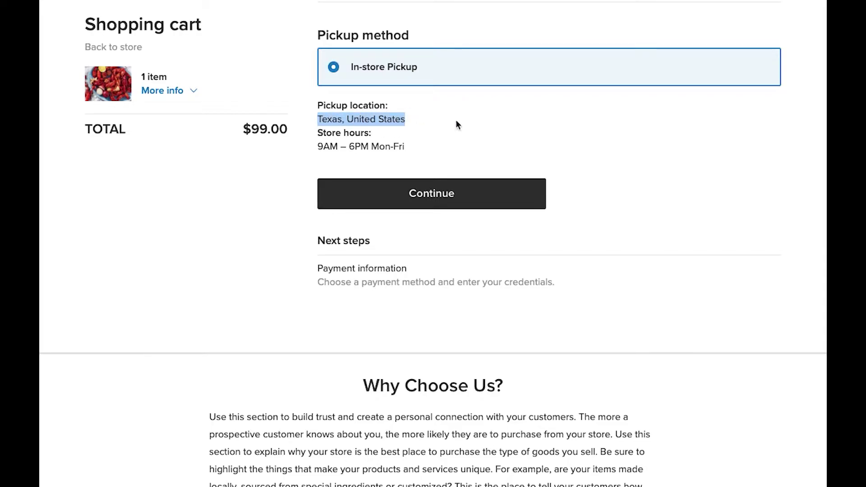
pyautogui.click(422, 136)
pyautogui.moveTo(319, 145); pyautogui.dragTo(424, 143)
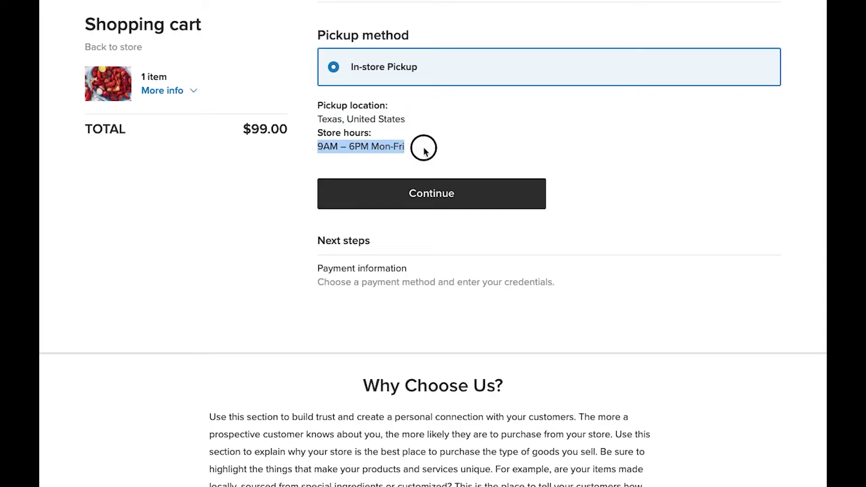
pyautogui.click(337, 142)
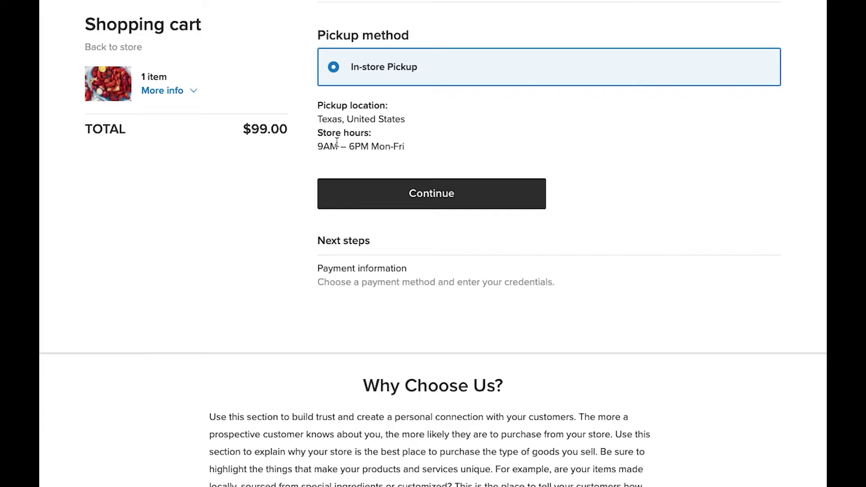
pyautogui.click(426, 193)
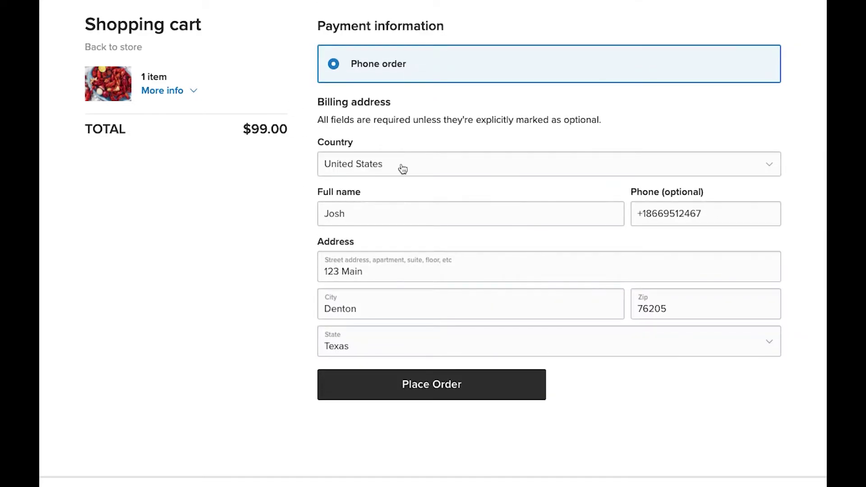
# Step: Review the payment section and place the order with Phone order payment and the prefilled billing address
pyautogui.moveTo(312, 26); pyautogui.dragTo(467, 83)
pyautogui.scroll(4, 467, 83)
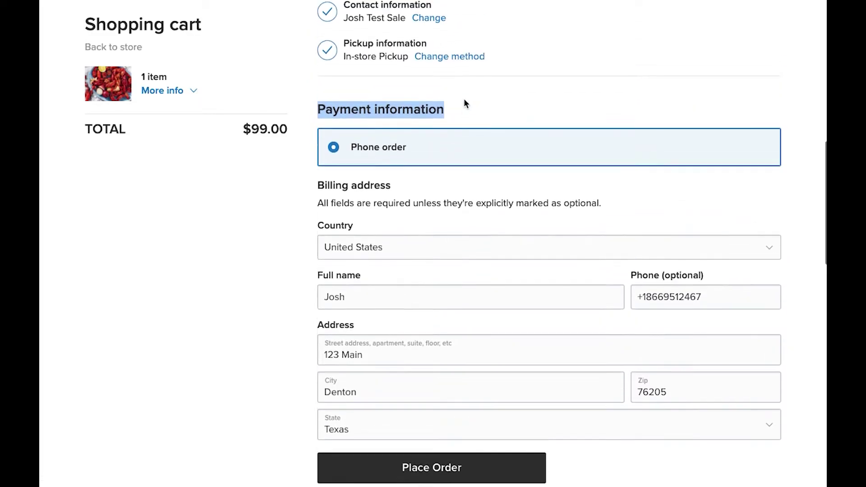
pyautogui.scroll(-2, 466, 105)
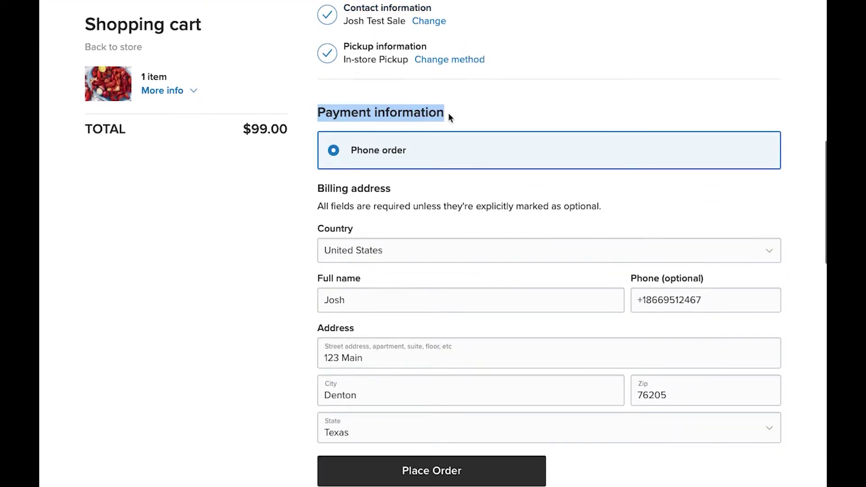
pyautogui.click(320, 167)
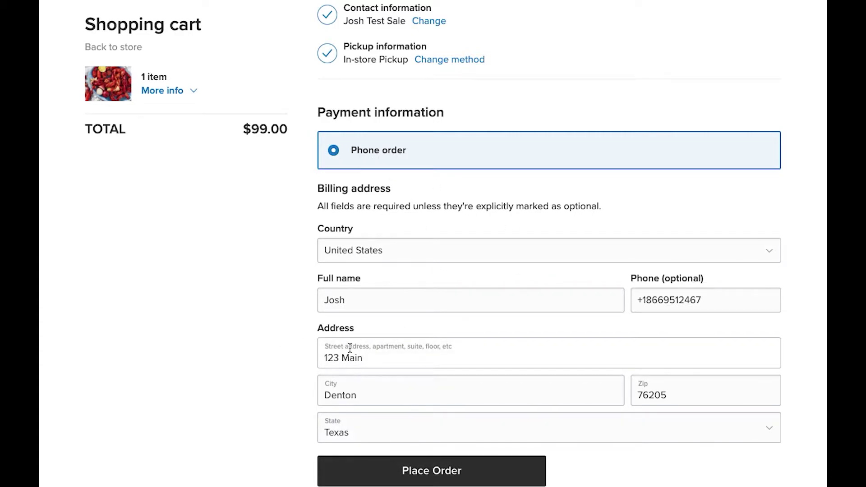
pyautogui.click(434, 472)
# Step: Examine the order confirmation's notification email, order number, total, pickup location and store hours
pyautogui.scroll(2, 380, 339)
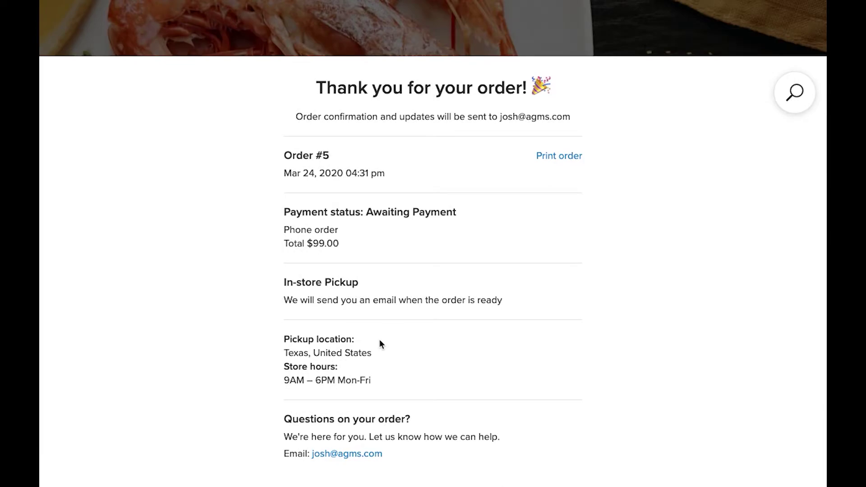
pyautogui.click(499, 118)
pyautogui.moveTo(499, 118); pyautogui.dragTo(584, 116)
pyautogui.click(580, 131)
pyautogui.moveTo(287, 156); pyautogui.dragTo(359, 160)
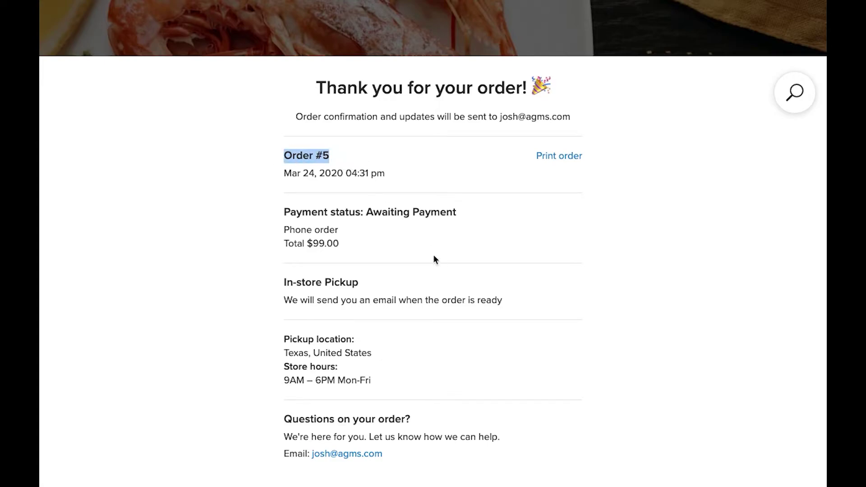
pyautogui.moveTo(285, 242); pyautogui.dragTo(367, 248)
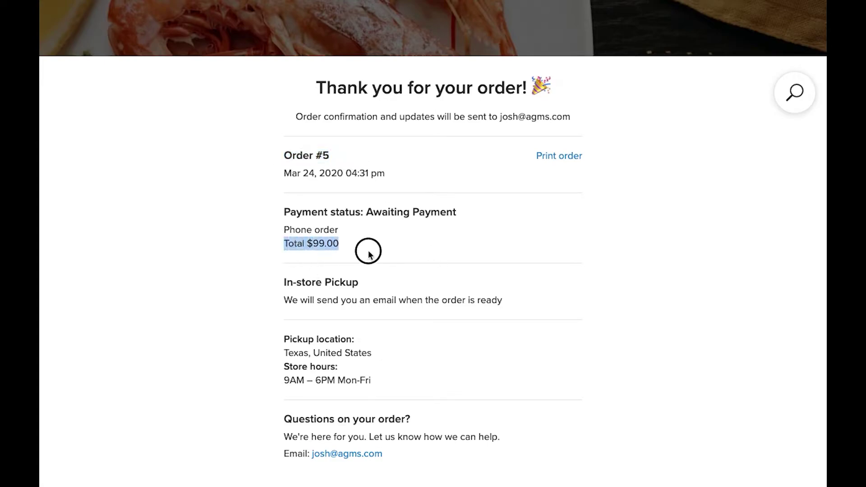
pyautogui.moveTo(285, 354); pyautogui.dragTo(410, 354)
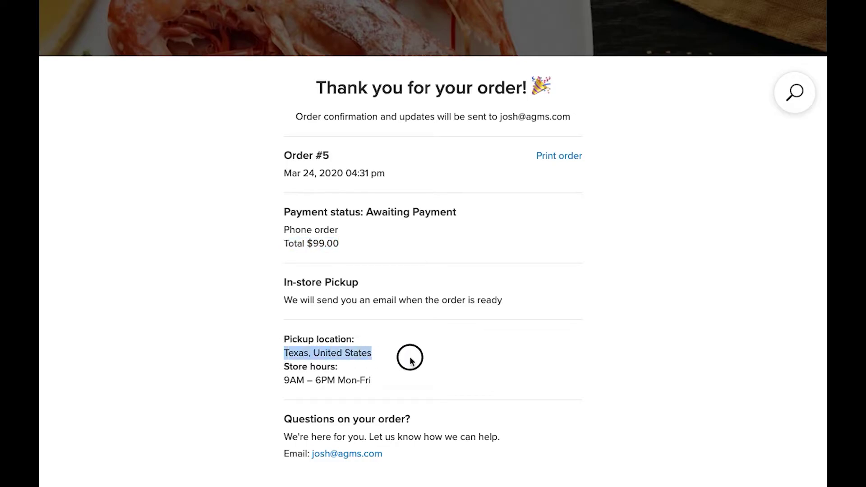
pyautogui.rightClick(289, 380)
pyautogui.click(468, 373)
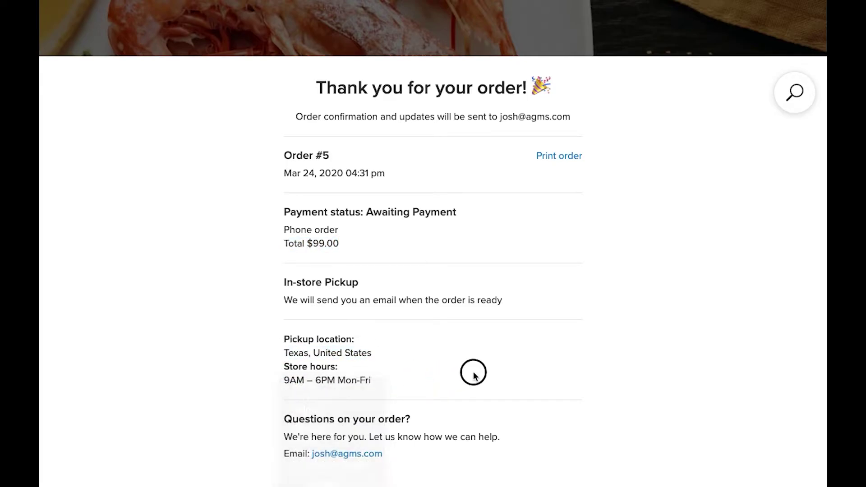
# Step: Check the contact details for order questions and look over the rest of the Super Seafood storefront page
pyautogui.scroll(-2, 280, 406)
pyautogui.moveTo(291, 354); pyautogui.dragTo(503, 400)
pyautogui.scroll(-5, 503, 397)
pyautogui.scroll(-5, 502, 397)
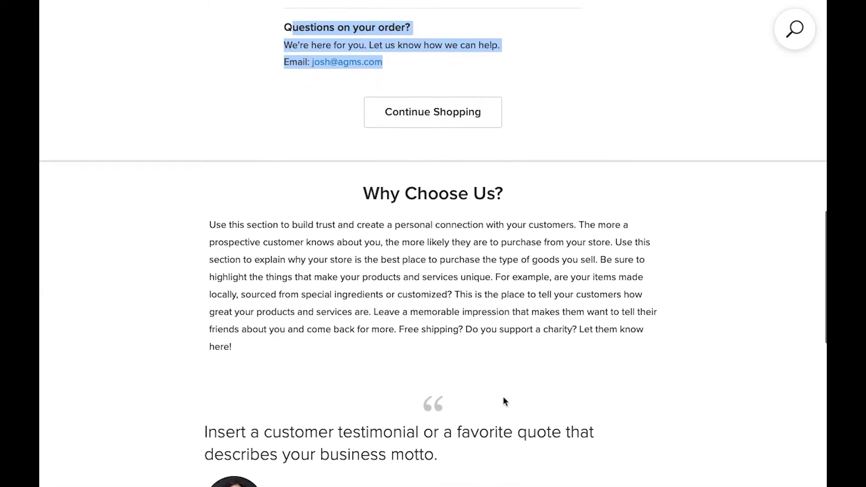
pyautogui.scroll(10, 503, 397)
pyautogui.scroll(-3, 502, 397)
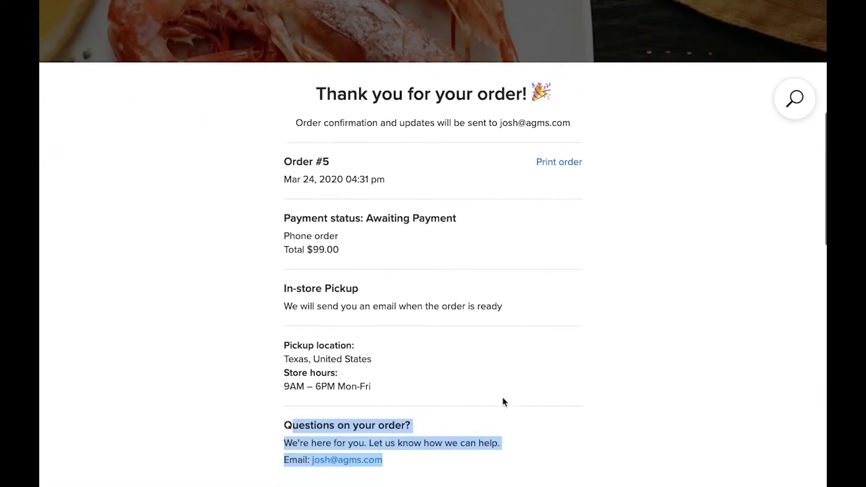
pyautogui.scroll(10, 502, 397)
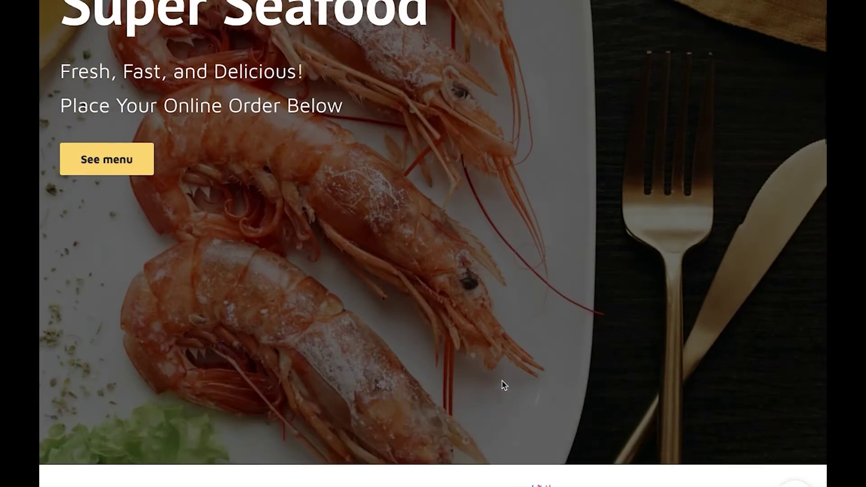
pyautogui.scroll(2, 480, 318)
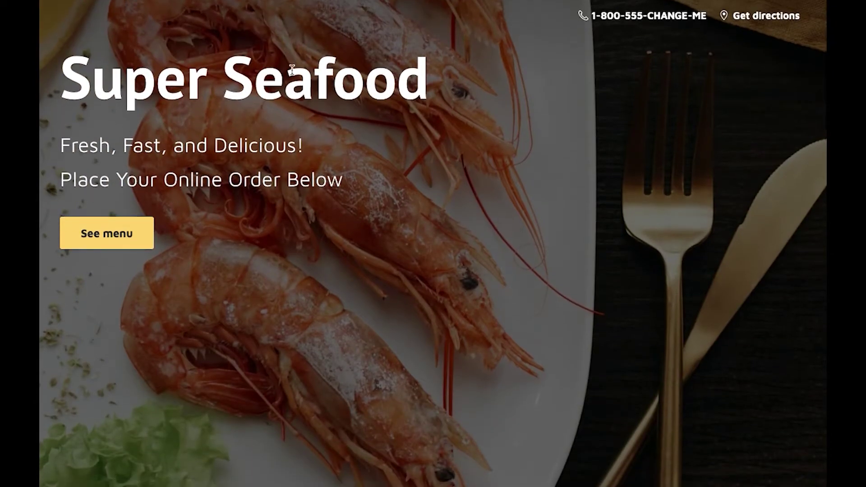
pyautogui.scroll(-12, 570, 217)
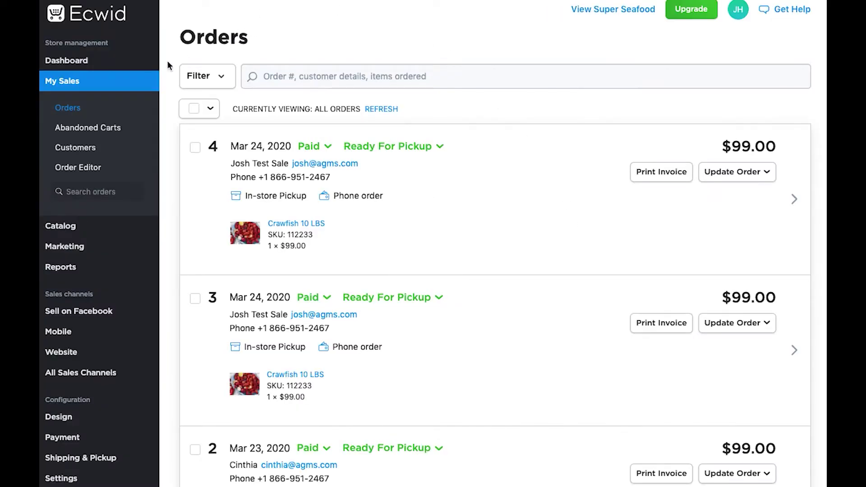
# Step: Switch to the Ecwid admin, check the dashboard's to-do list, and check the order number on the storefront confirmation
pyautogui.click(77, 19)
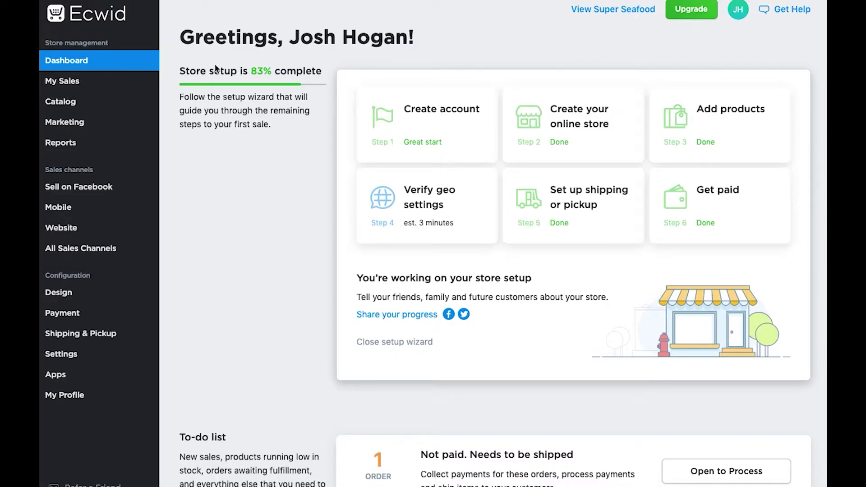
pyautogui.scroll(-3, 276, 194)
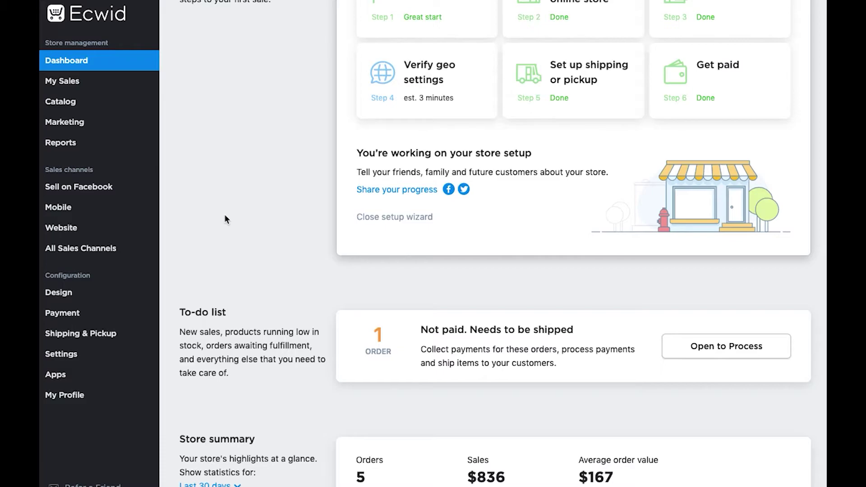
pyautogui.scroll(3, 217, 235)
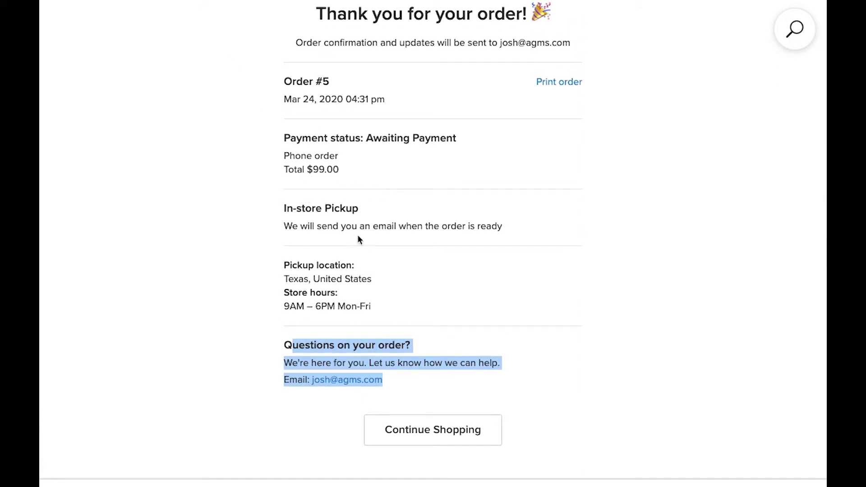
pyautogui.moveTo(284, 82); pyautogui.dragTo(332, 84)
pyautogui.click(334, 85)
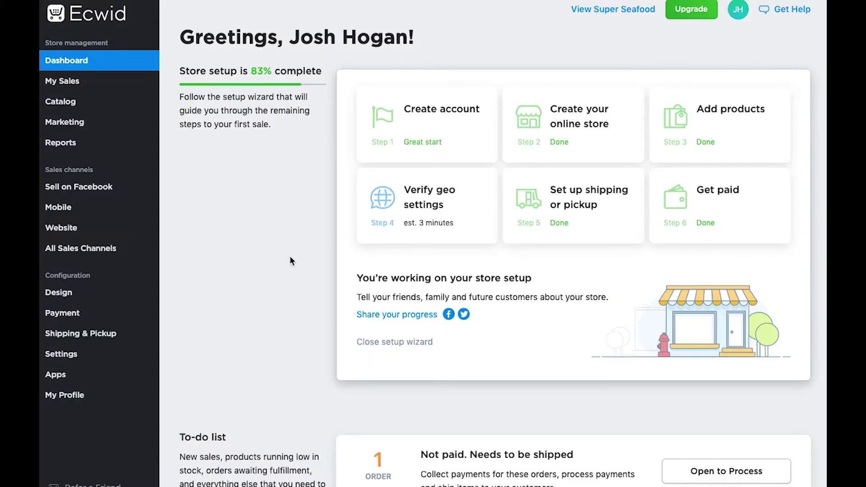
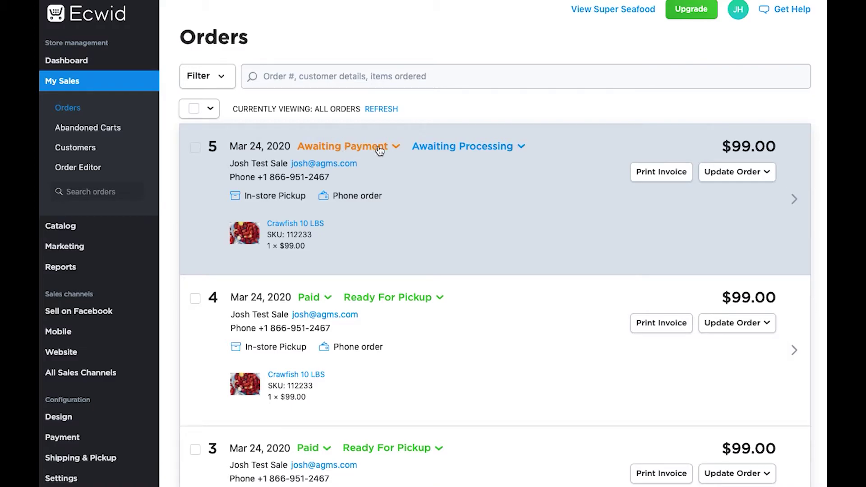
# Step: Set the newest order's payment status to Paid and its fulfillment status to Ready For Pickup
pyautogui.click(394, 148)
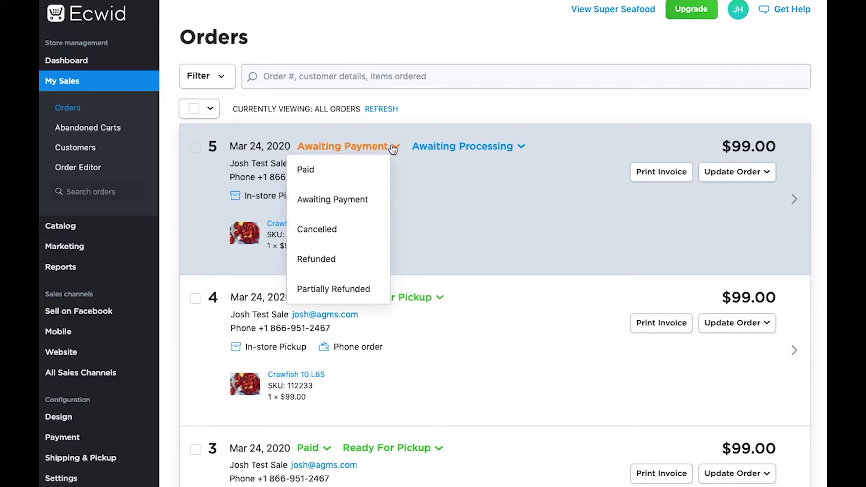
pyautogui.click(339, 171)
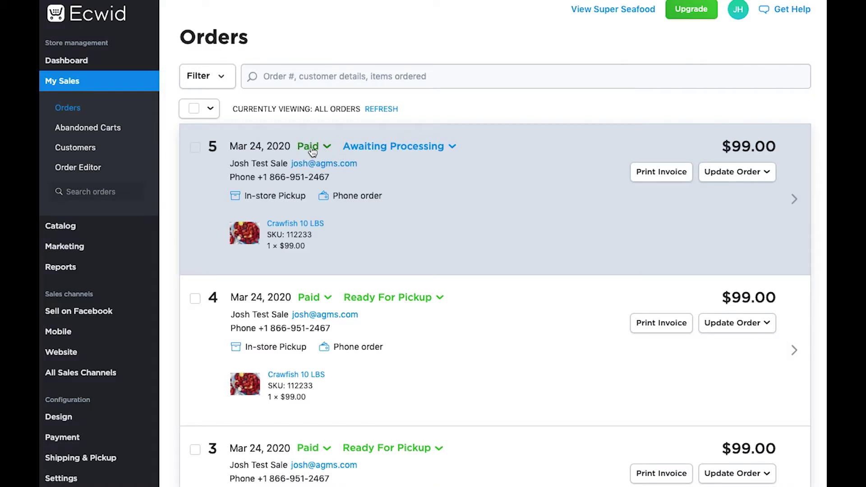
pyautogui.scroll(-1, 315, 153)
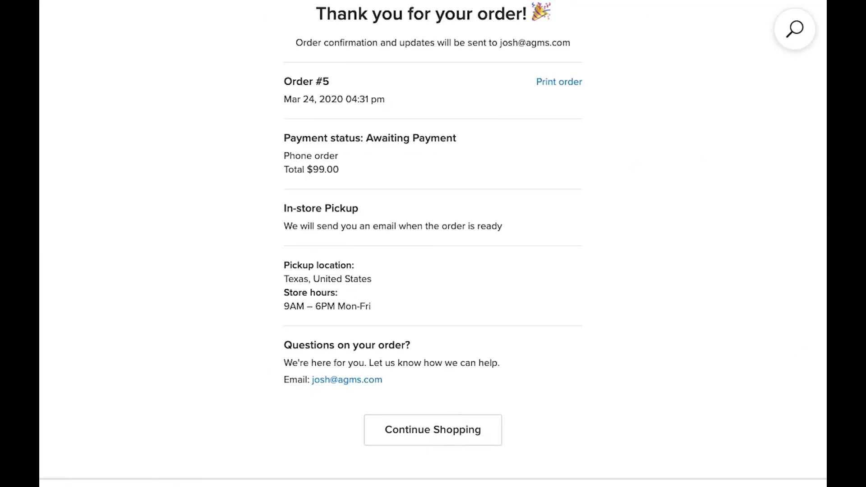
pyautogui.scroll(4, 364, 175)
pyautogui.scroll(-3, 365, 173)
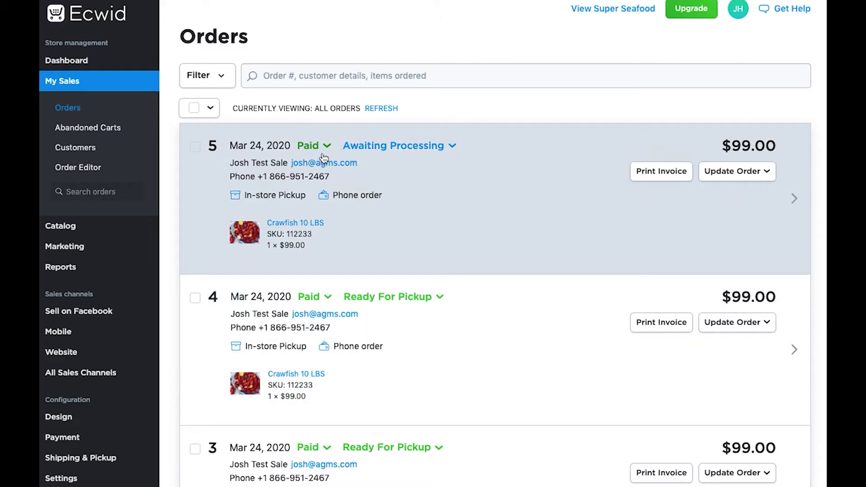
pyautogui.click(423, 151)
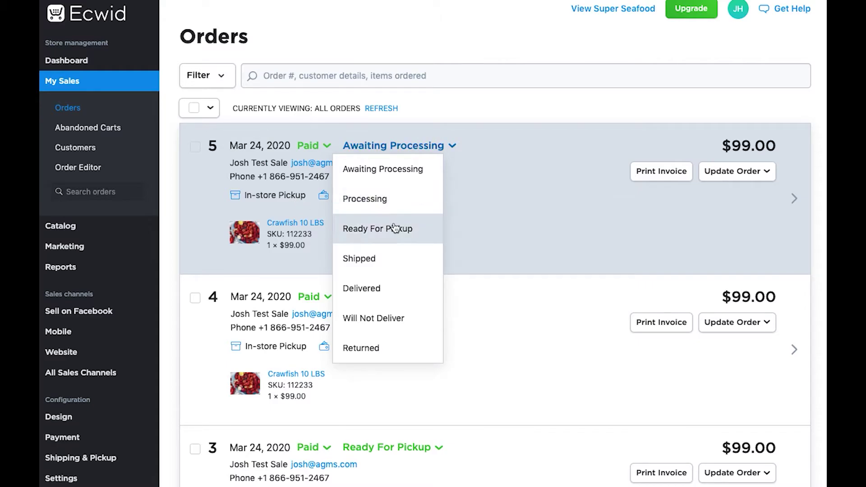
pyautogui.click(409, 230)
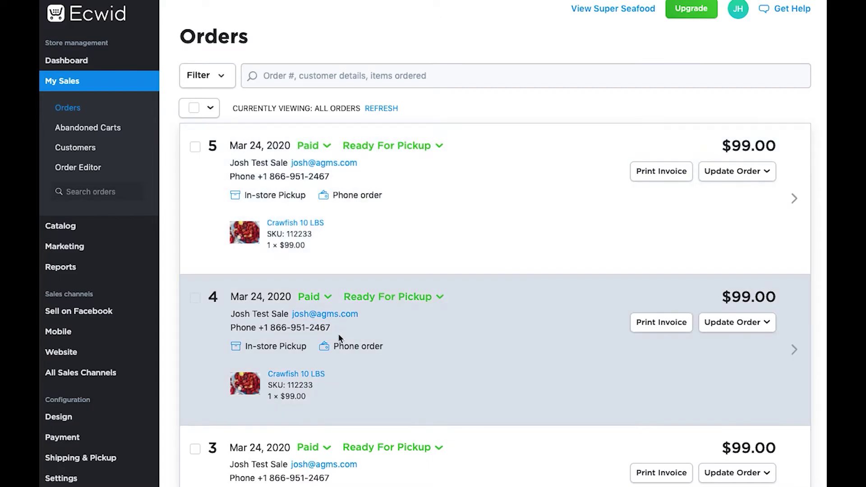
# Step: Look through the order list and the newest order's update actions, keeping its fulfillment status at Ready For Pickup
pyautogui.scroll(-3, 338, 334)
pyautogui.scroll(-4, 343, 335)
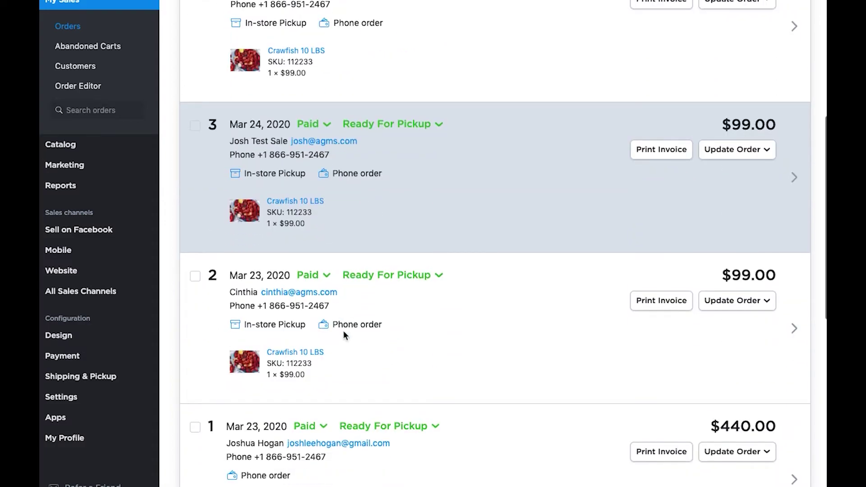
pyautogui.scroll(8, 345, 334)
pyautogui.scroll(1, 345, 336)
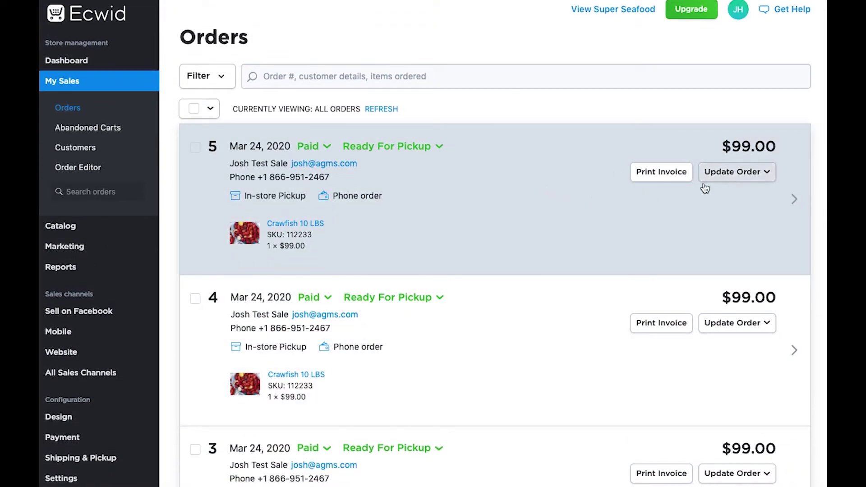
pyautogui.click(744, 180)
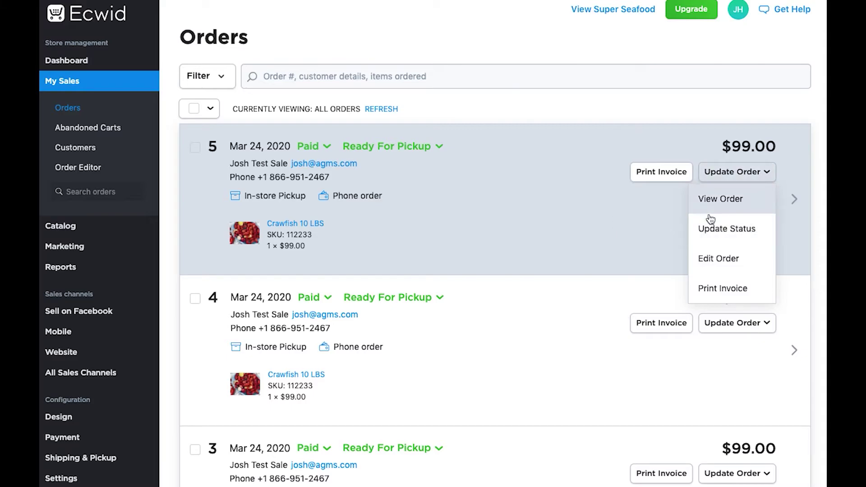
pyautogui.click(546, 231)
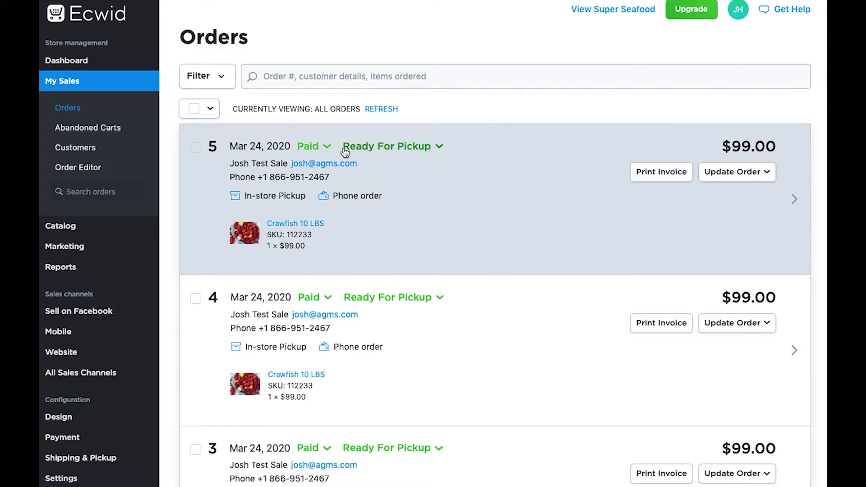
pyautogui.click(438, 148)
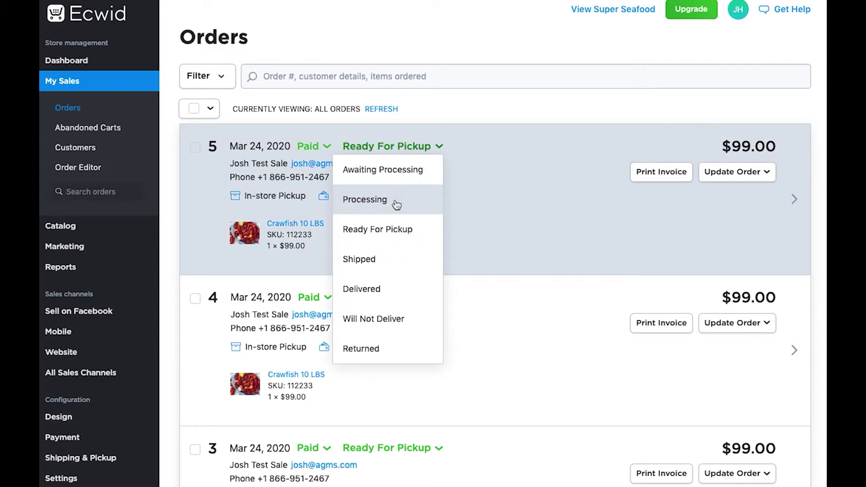
pyautogui.click(394, 231)
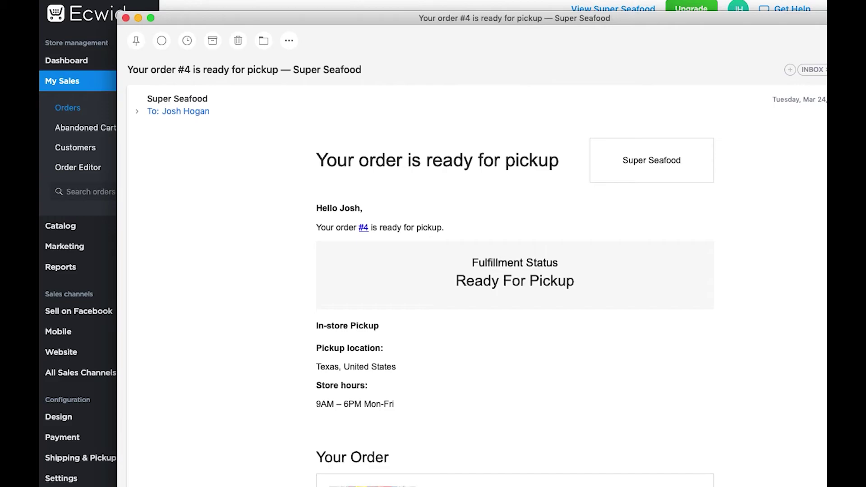
# Step: In the mail app, close the previous order's pickup email and open the newest ready-for-pickup email from Super Seafood
pyautogui.click(126, 18)
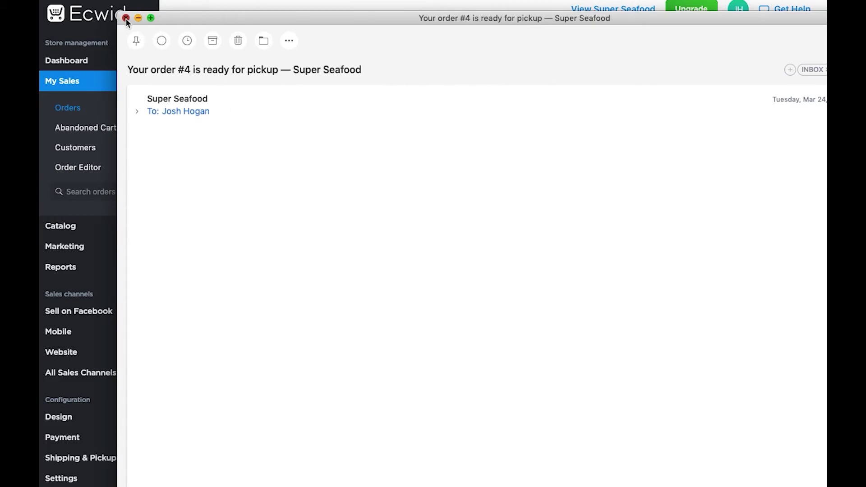
pyautogui.click(319, 125)
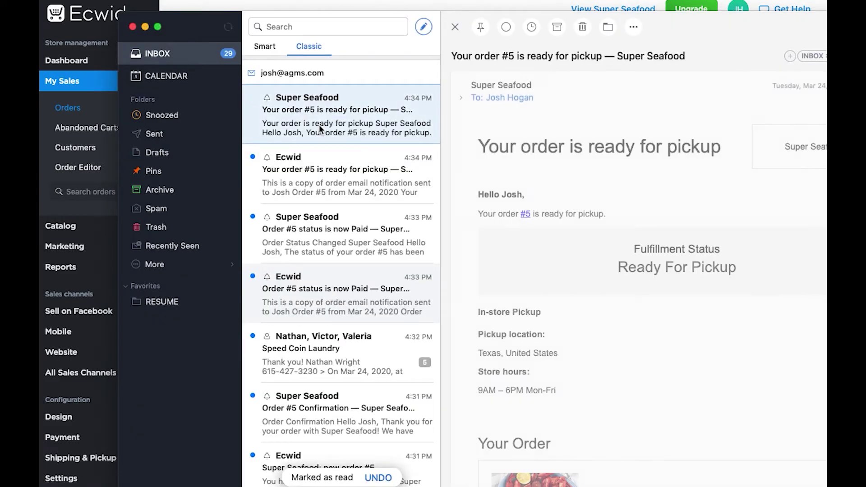
pyautogui.doubleClick(320, 124)
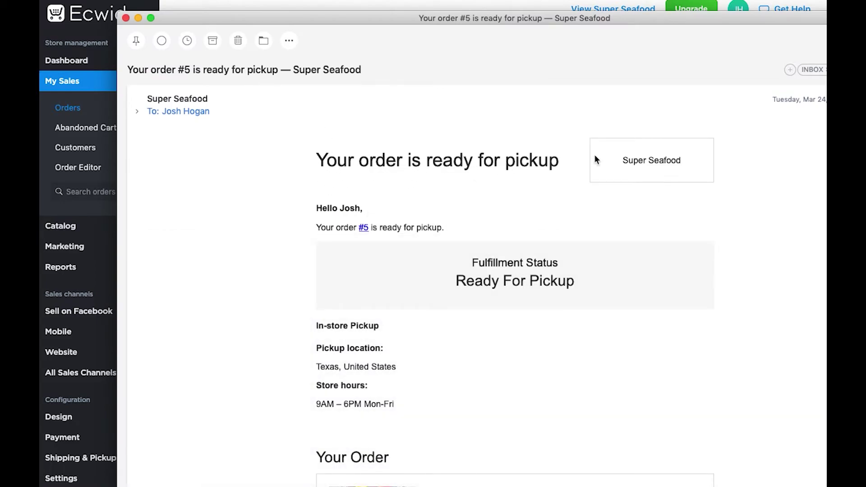
# Step: Examine the store logo area, customer greeting and order line in the ready-for-pickup email
pyautogui.moveTo(632, 157); pyautogui.dragTo(643, 170)
pyautogui.click(657, 166)
pyautogui.moveTo(324, 216); pyautogui.dragTo(360, 209)
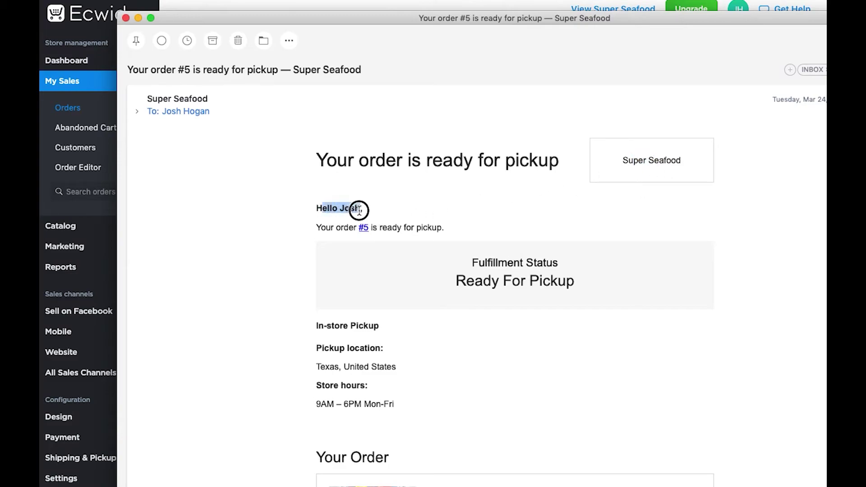
pyautogui.click(505, 228)
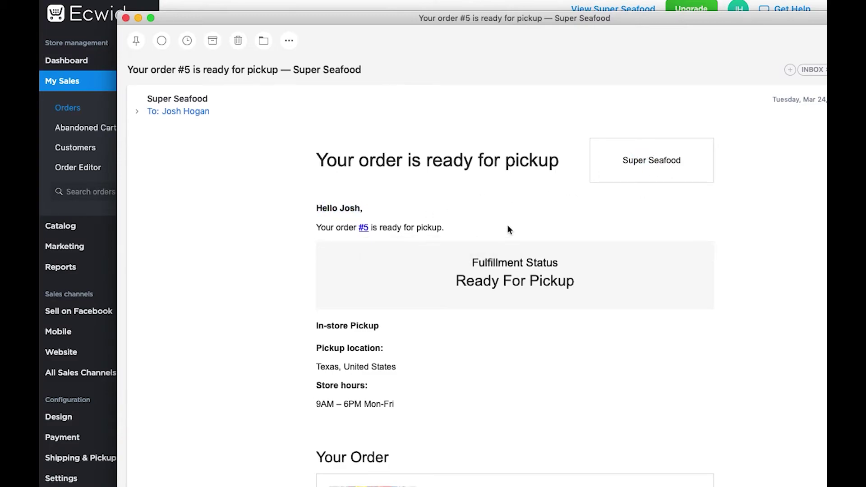
# Step: Examine the fulfillment status, pickup location, store hours and order summary in the ready-for-pickup email
pyautogui.moveTo(454, 289); pyautogui.dragTo(407, 304)
pyautogui.scroll(-1, 380, 332)
pyautogui.moveTo(315, 344); pyautogui.dragTo(427, 344)
pyautogui.click(402, 350)
pyautogui.moveTo(317, 346); pyautogui.dragTo(402, 347)
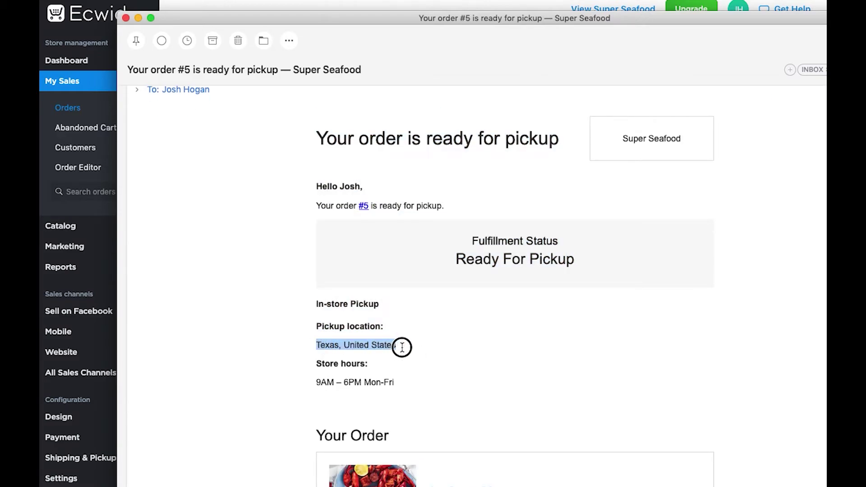
pyautogui.scroll(-1, 405, 338)
pyautogui.moveTo(315, 369); pyautogui.dragTo(396, 368)
pyautogui.click(396, 369)
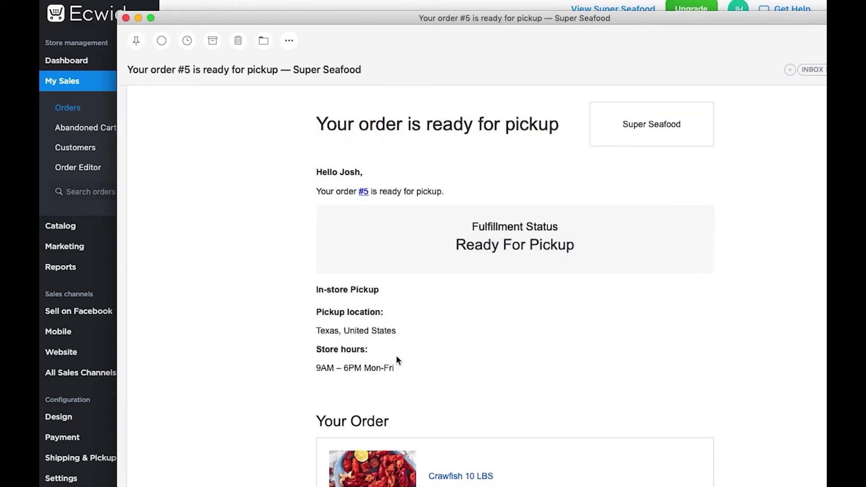
pyautogui.scroll(-5, 396, 358)
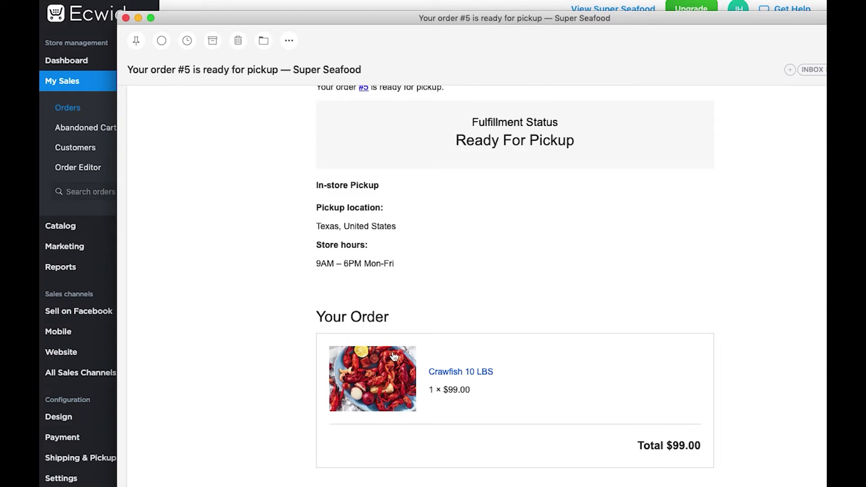
pyautogui.scroll(4, 390, 316)
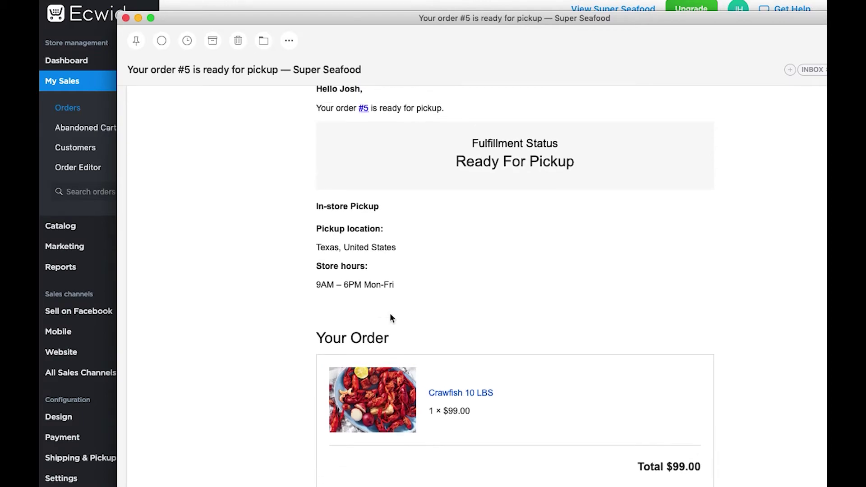
pyautogui.scroll(3, 390, 315)
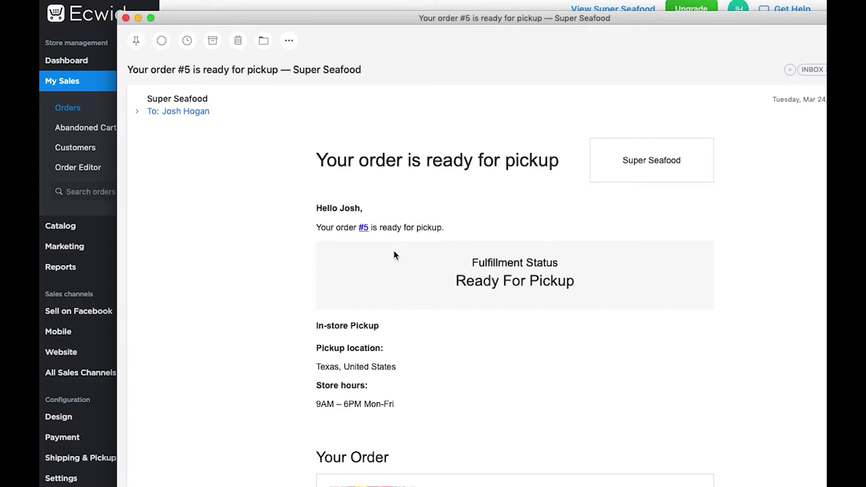
# Step: Switch back to the Ecwid orders page and review the payment and fulfillment statuses of the listed orders
pyautogui.click(205, 5)
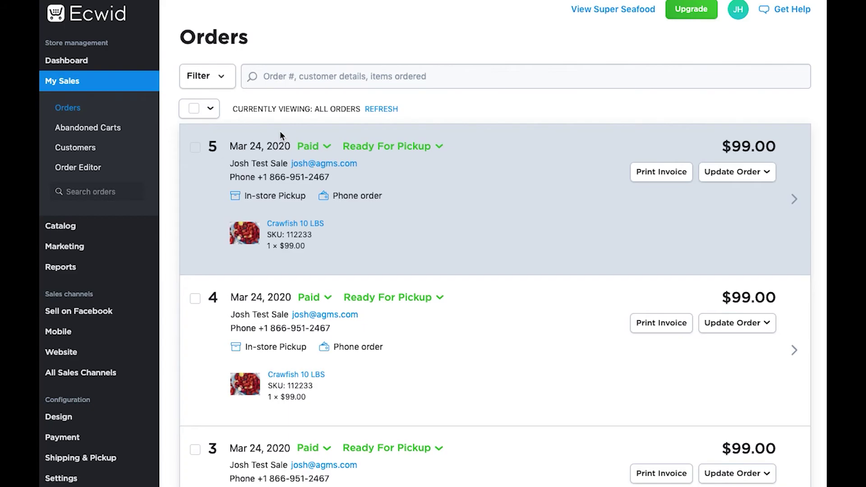
pyautogui.scroll(-3, 351, 227)
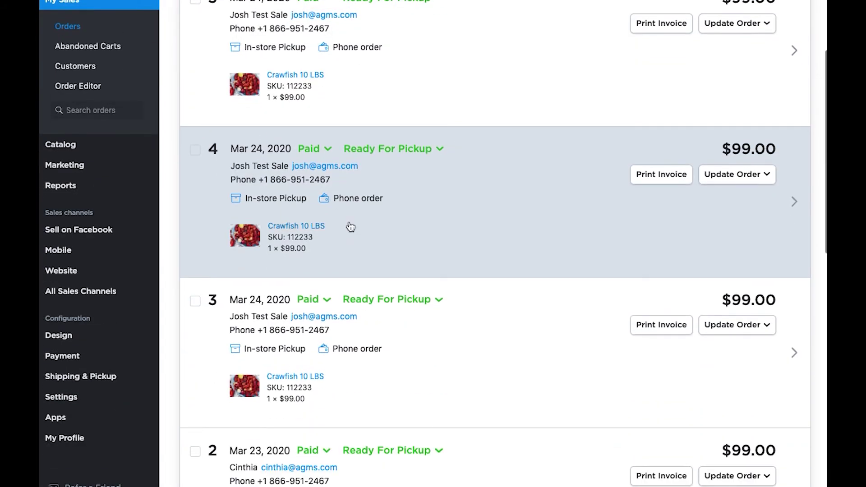
pyautogui.scroll(-1, 350, 227)
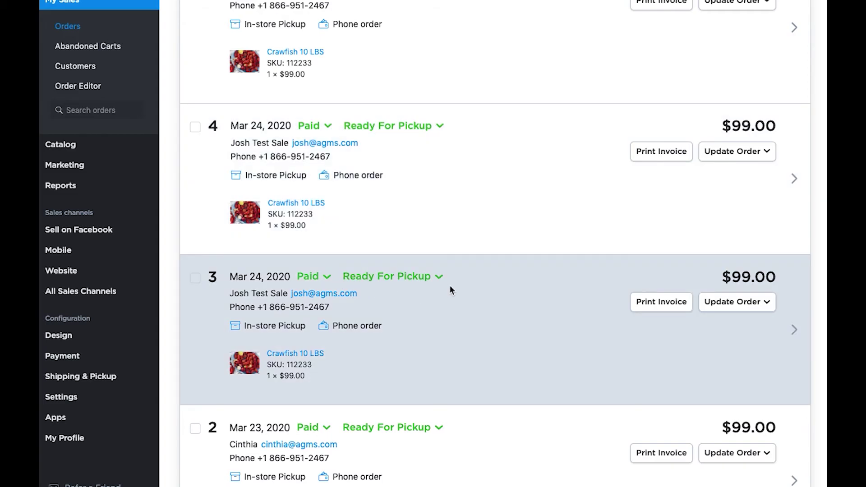
pyautogui.scroll(4, 450, 286)
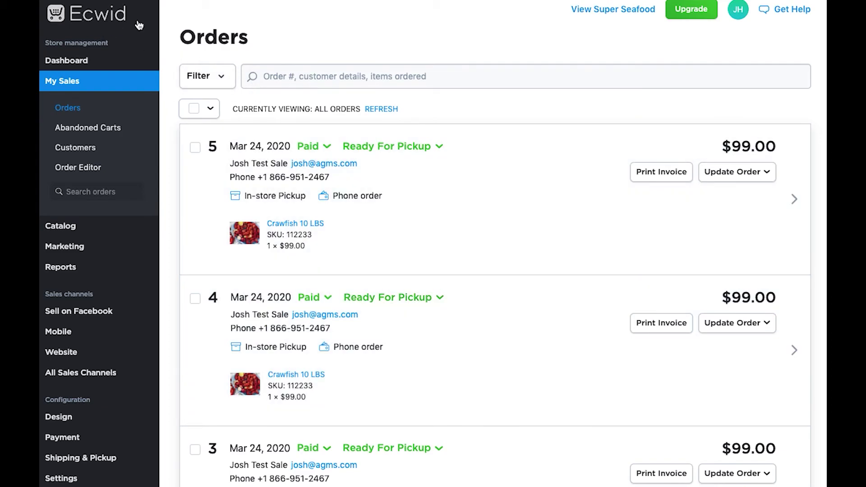
# Step: Look over the storefront's order confirmation page and go back up to the Super Seafood welcome banner
pyautogui.scroll(1, 395, 210)
pyautogui.scroll(-1, 397, 215)
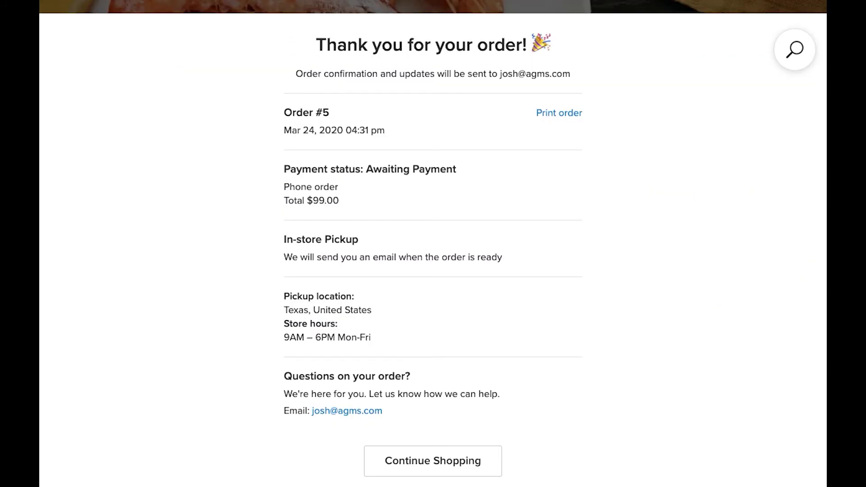
pyautogui.scroll(3, 352, 245)
pyautogui.scroll(6, 352, 245)
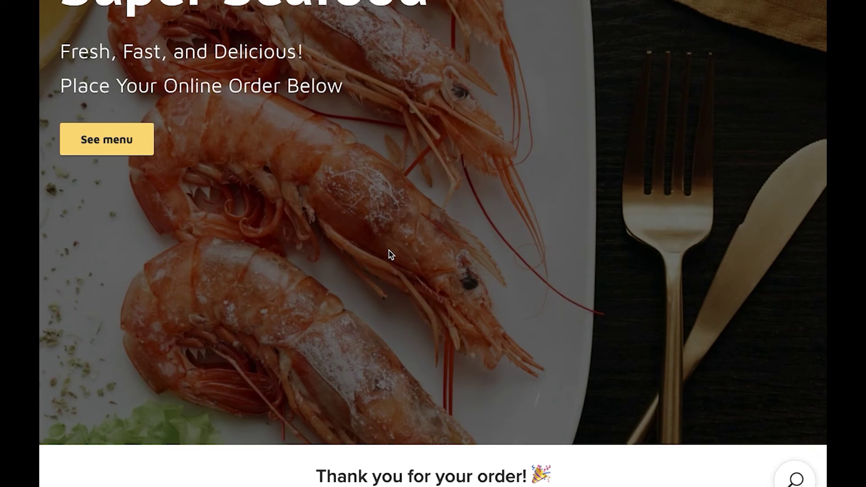
pyautogui.scroll(3, 391, 255)
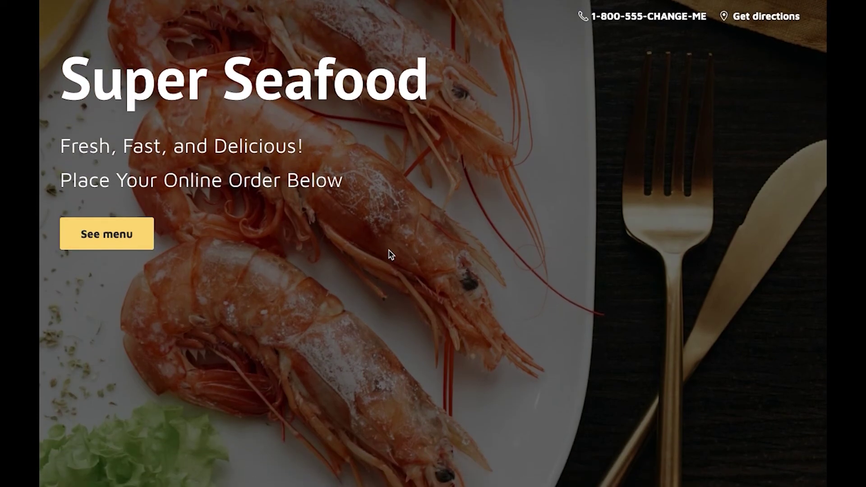